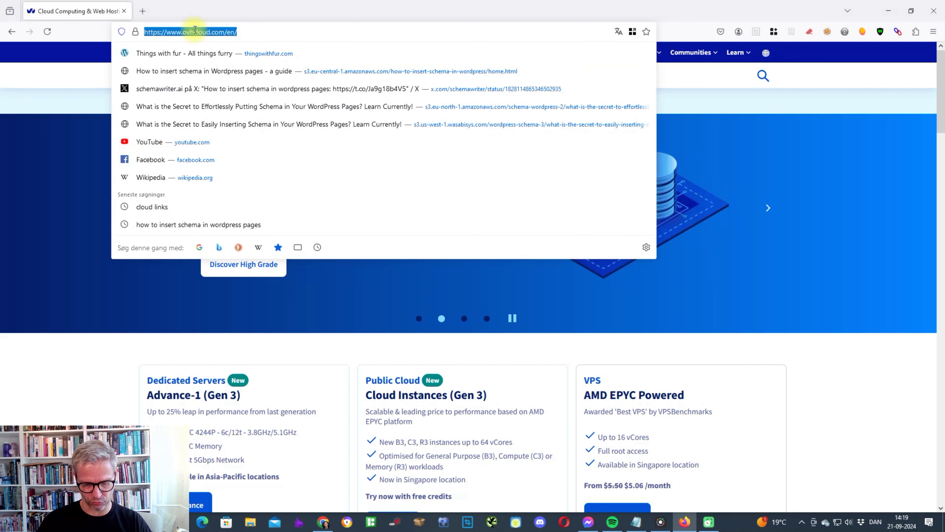
Step: Search Google for "ovh cloud" and open the official OVHcloud website
key("Return")
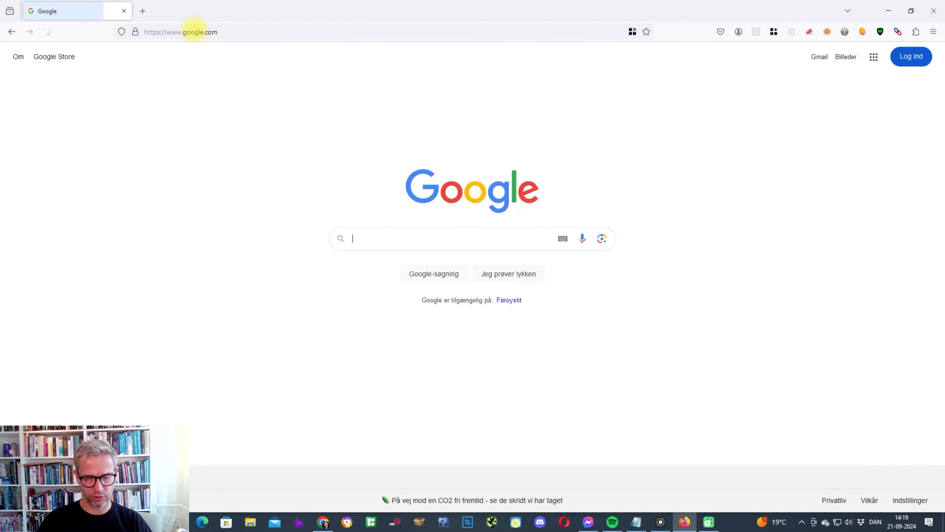
type("ovh cloud")
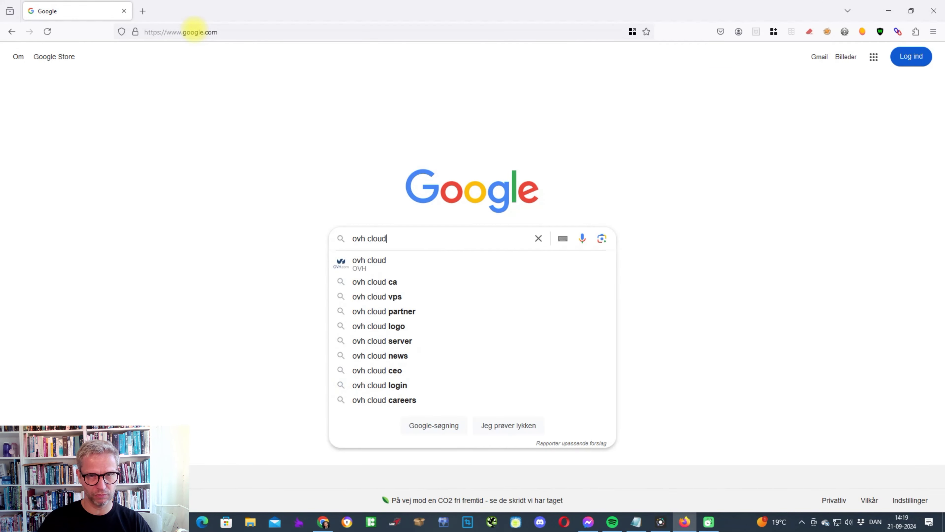
key("Return")
left_click(176, 150)
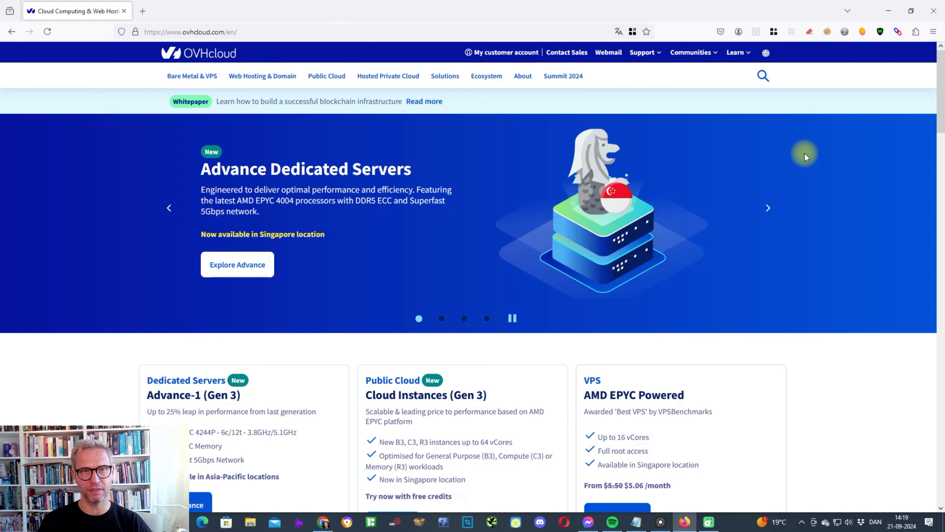
Step: Open the Public Cloud Object Storage product page and start the free trial to reach the new-customer registration form
left_click(311, 79)
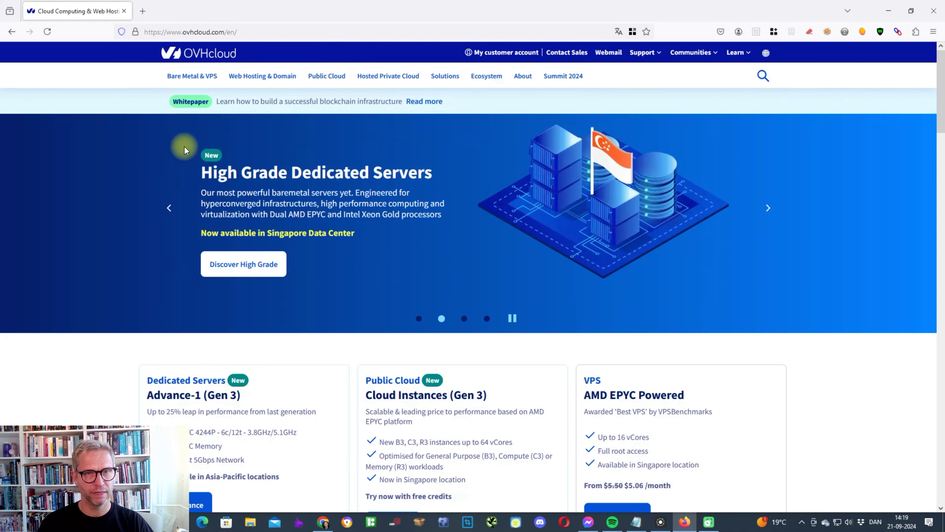
left_click(317, 78)
mouse_move(196, 166)
mouse_move(175, 148)
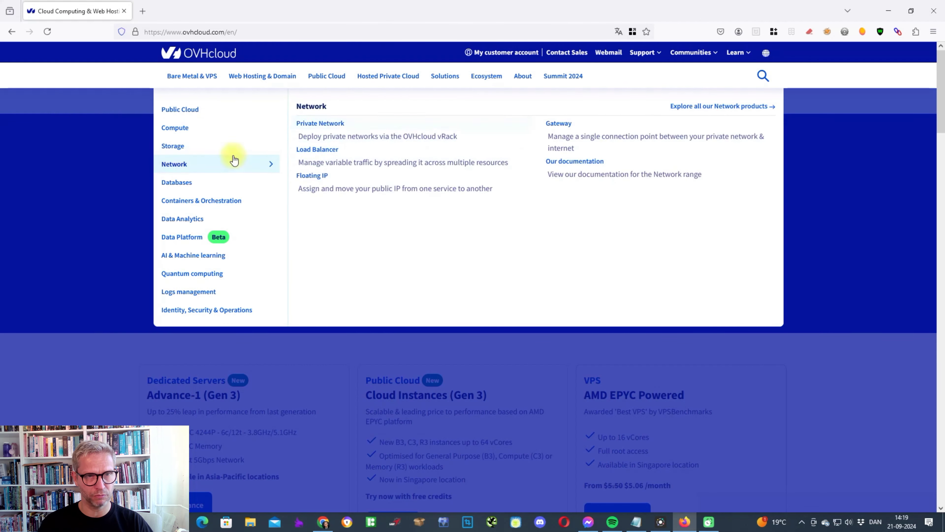
left_click(322, 150)
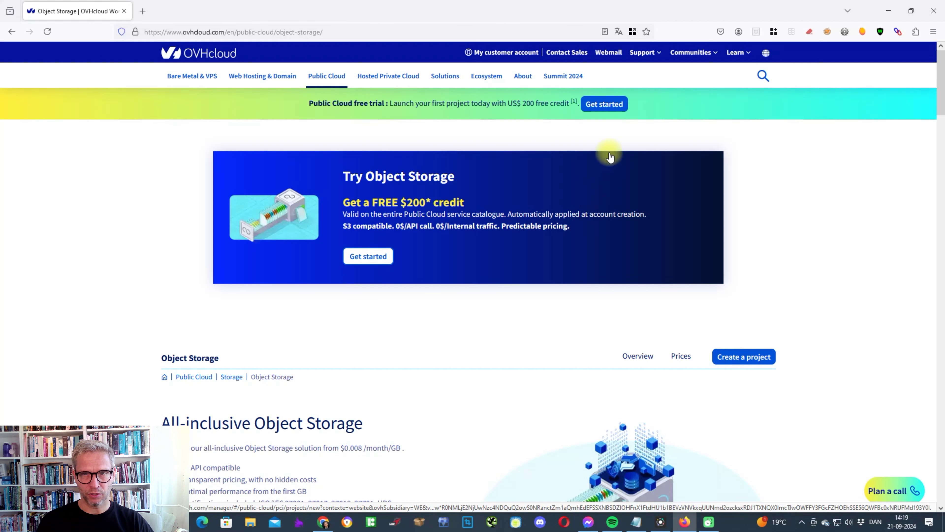
left_click(601, 105)
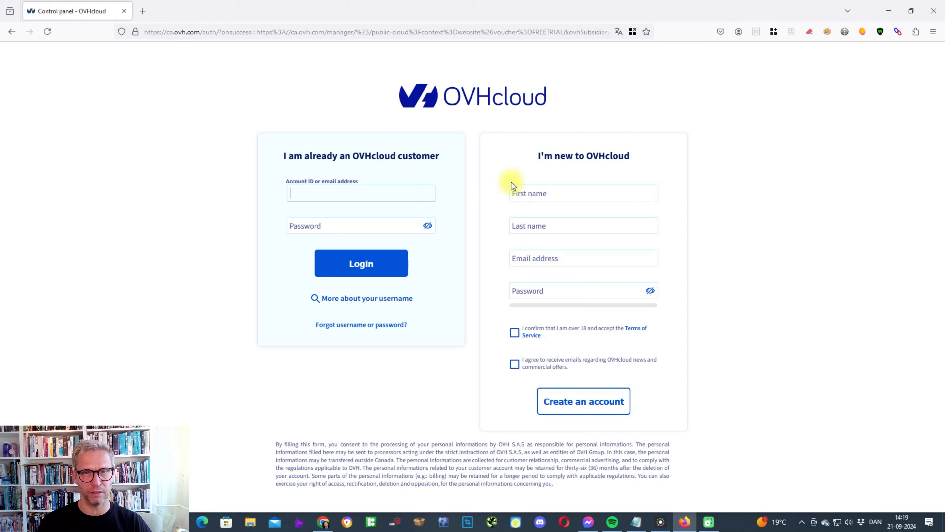
left_click(623, 157)
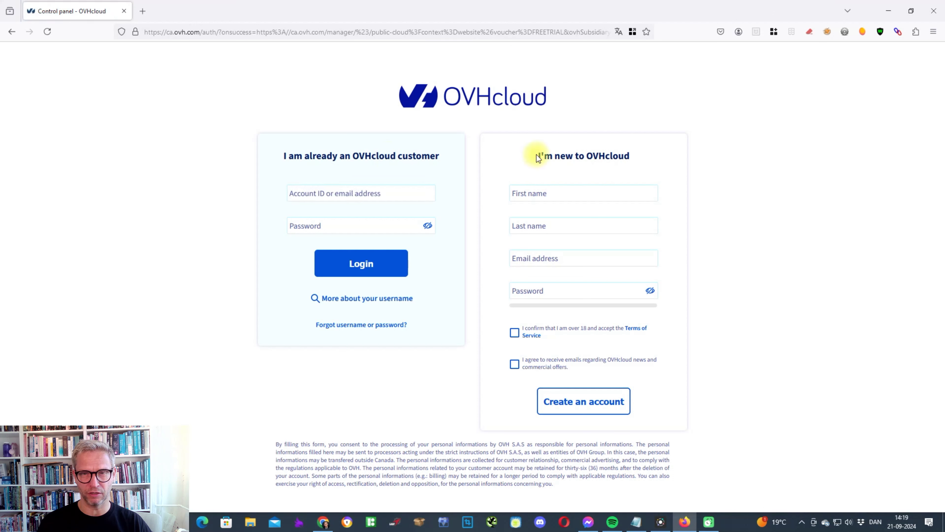
left_click_drag(661, 163, 562, 156)
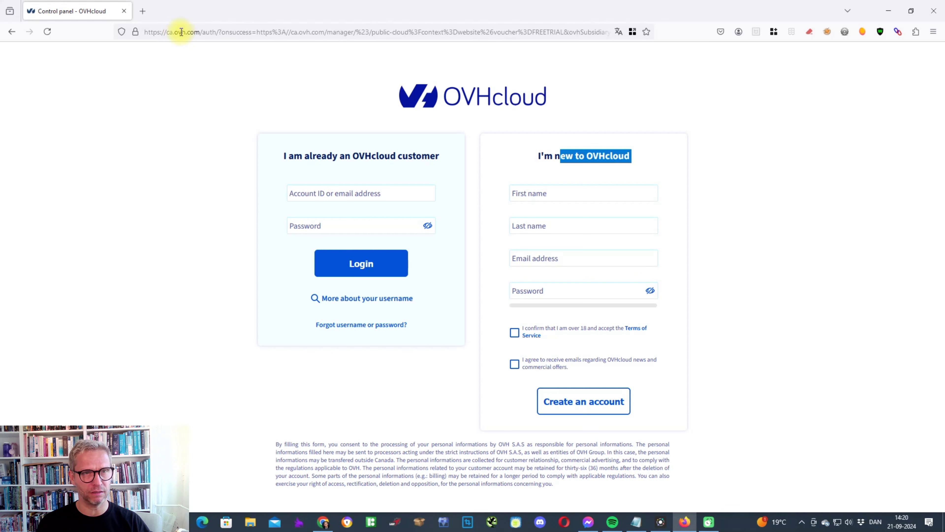
double_click(169, 33)
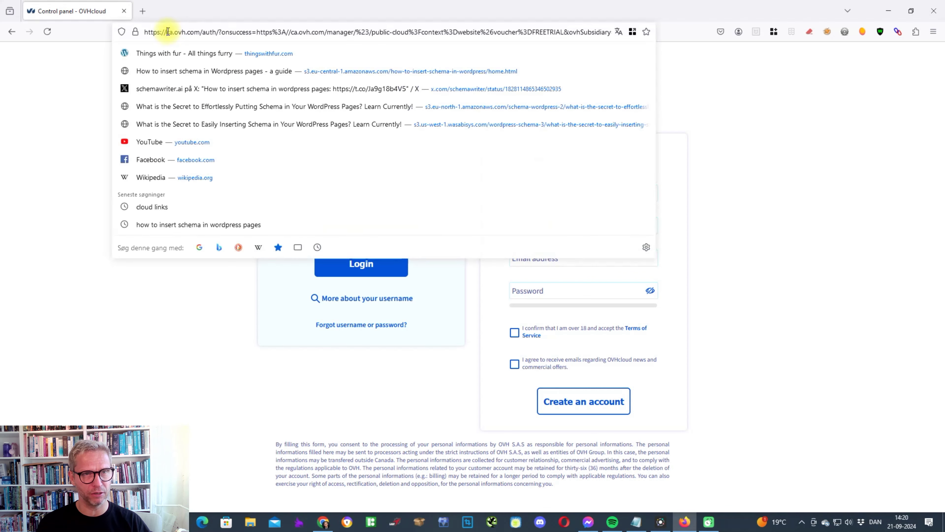
left_click(185, 31)
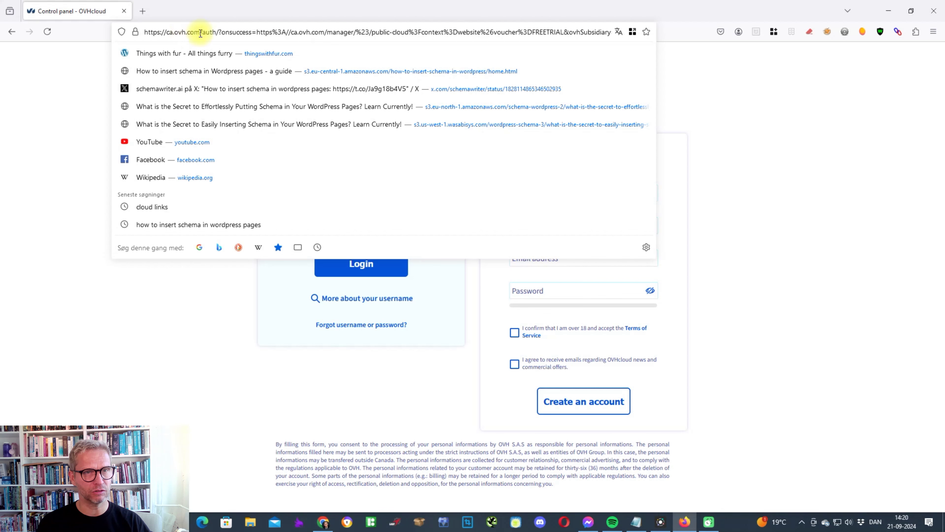
double_click(169, 33)
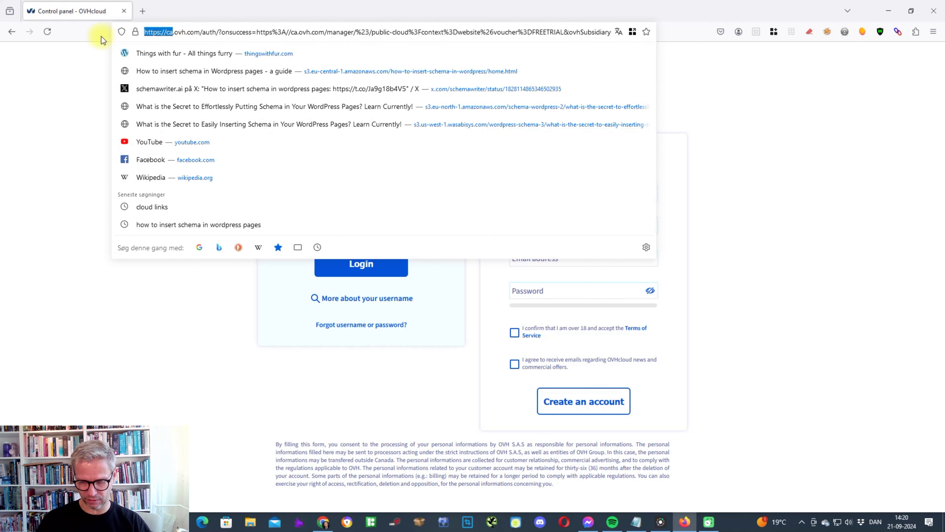
key("BackSpace")
key("Return")
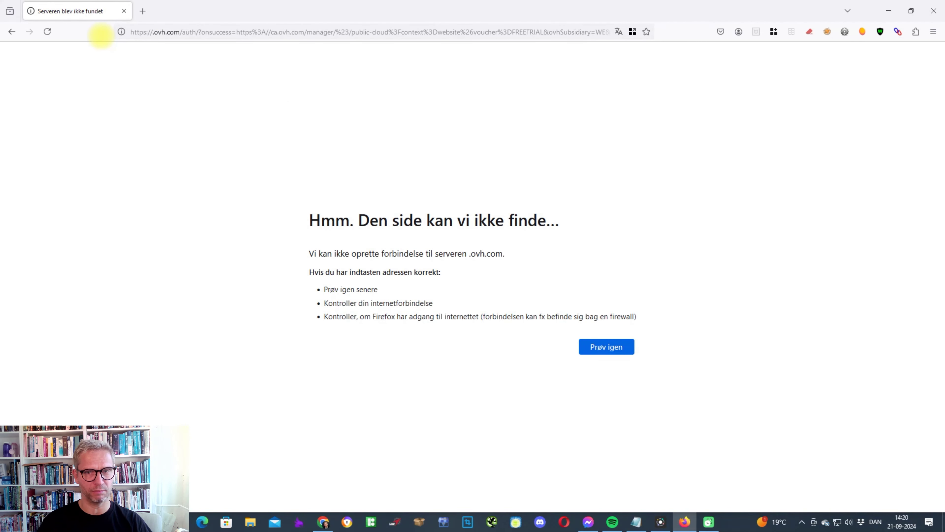
left_click(151, 32)
left_click(154, 32)
type("www")
key("Return")
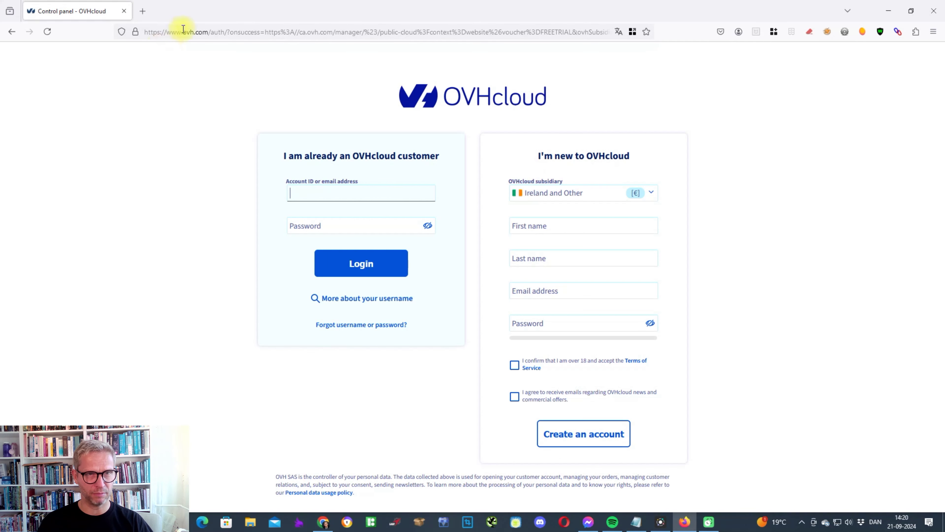
Step: Review the countries and currencies offered for the OVHcloud subsidiary on the registration form
left_click(651, 192)
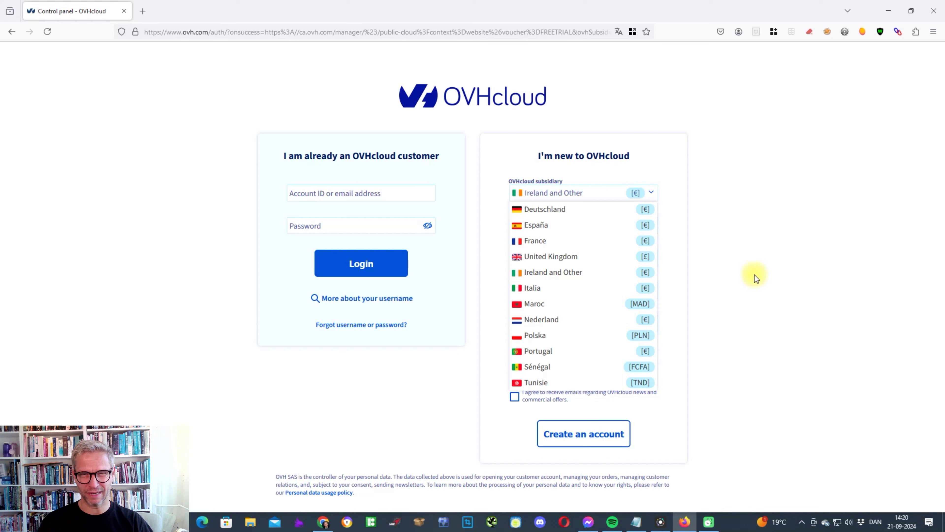
left_click(649, 194)
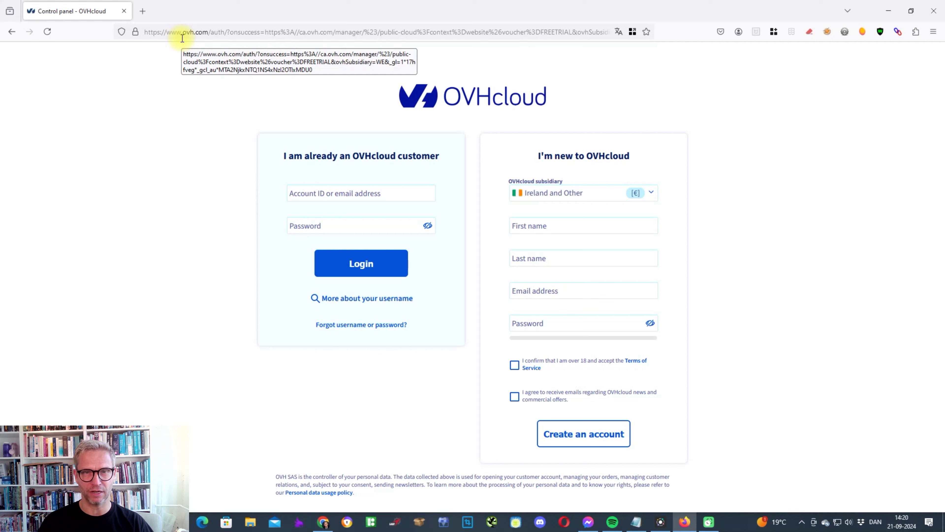
left_click(650, 186)
left_click(651, 186)
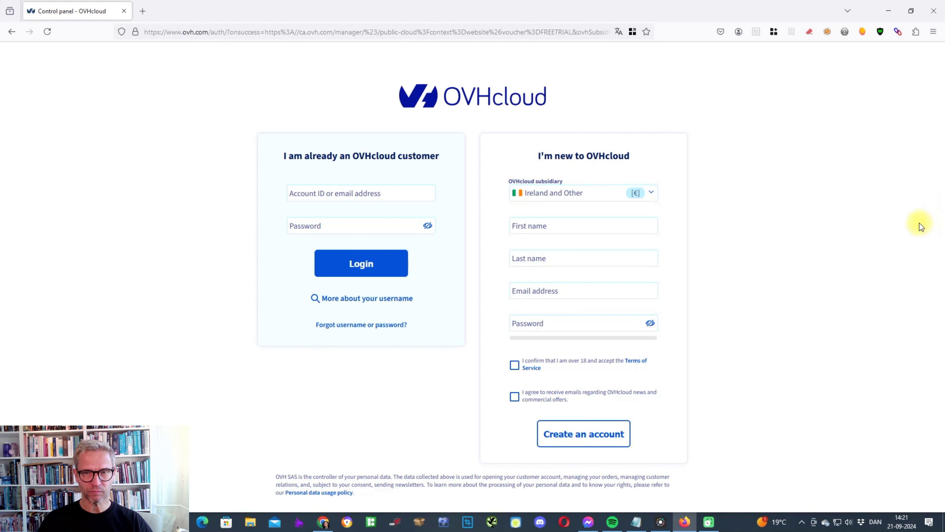
Step: Close the Firefox window, switch to the logged-in OVHcloud control panel in Chrome, and show the Public Cloud project list
key("alt+Tab")
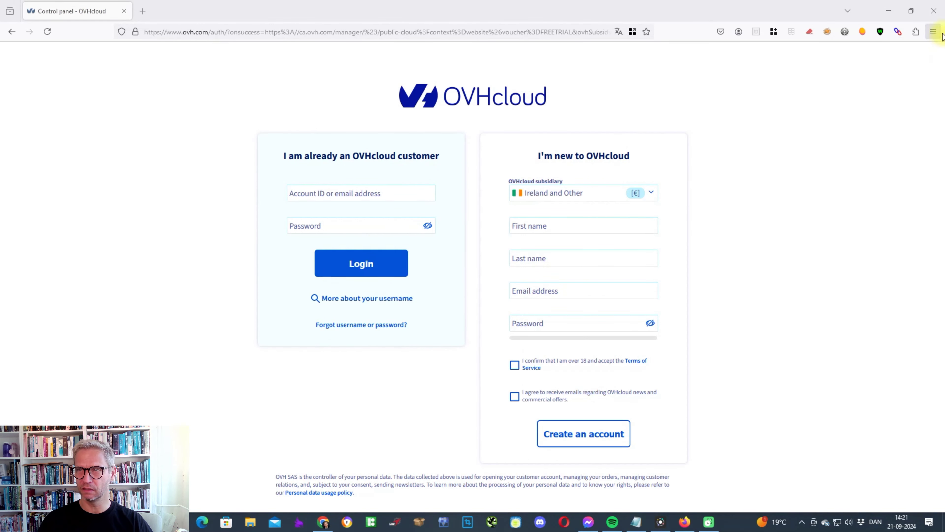
left_click(936, 12)
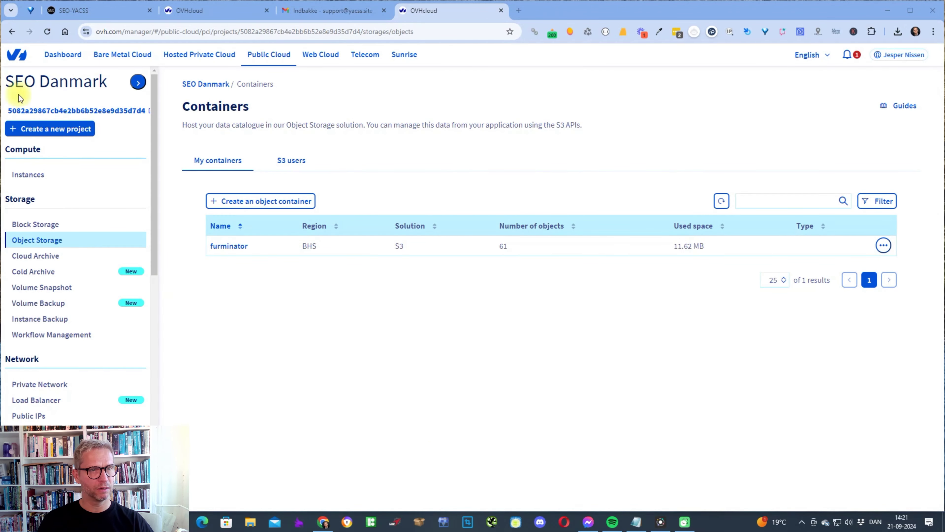
left_click(11, 55)
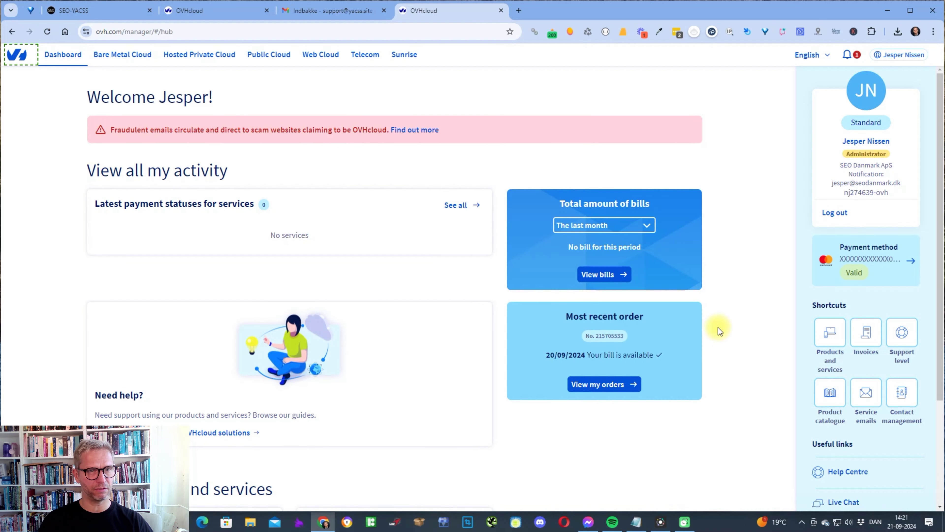
left_click(275, 58)
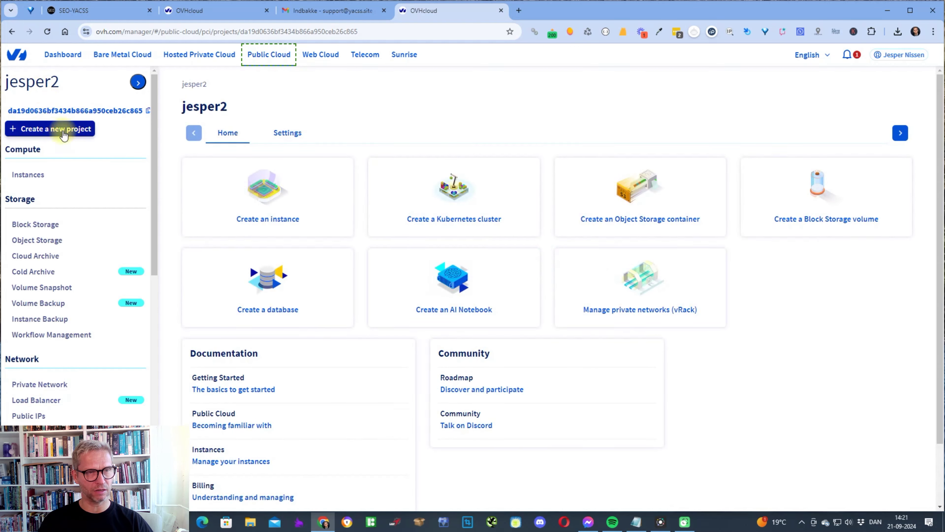
left_click(138, 83)
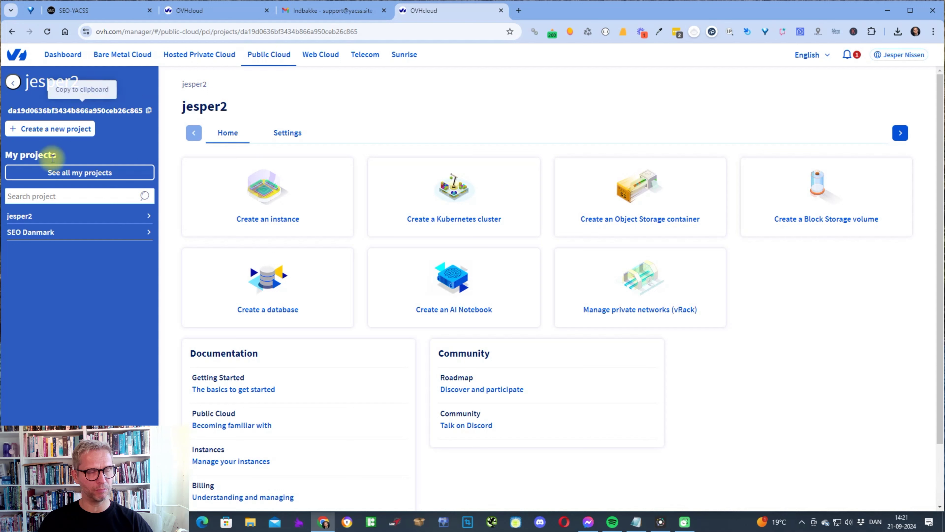
Step: Create a Public Cloud project named YACSS OVH, accepting the contracts and using the default payment method
left_click(54, 130)
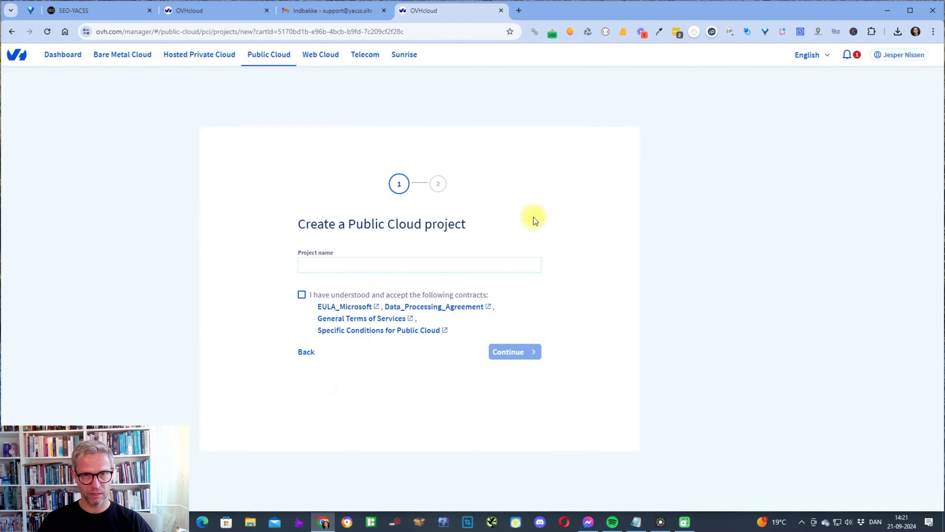
left_click(362, 272)
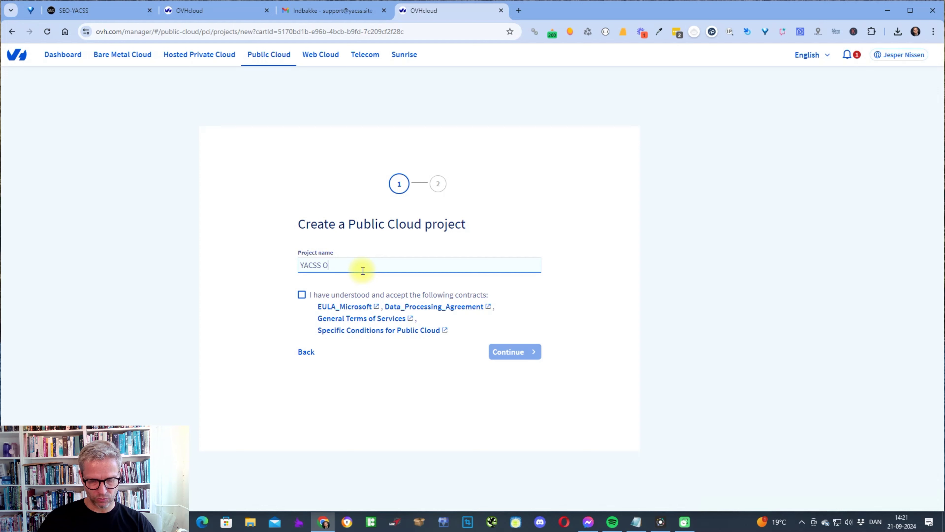
left_click(301, 294)
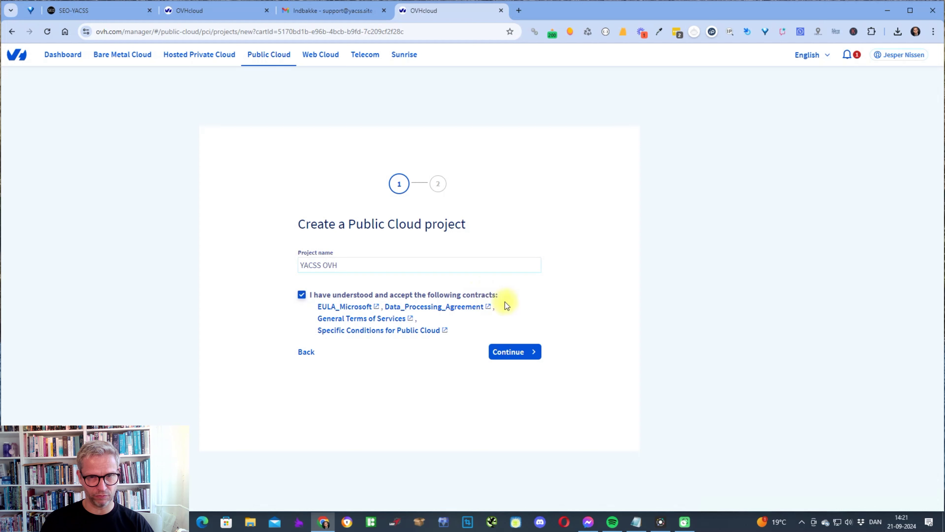
left_click(517, 354)
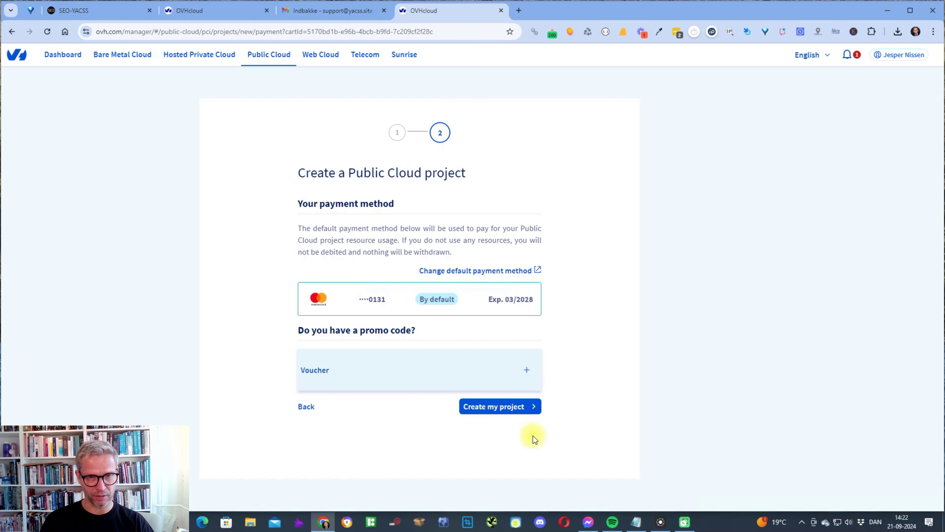
left_click(520, 409)
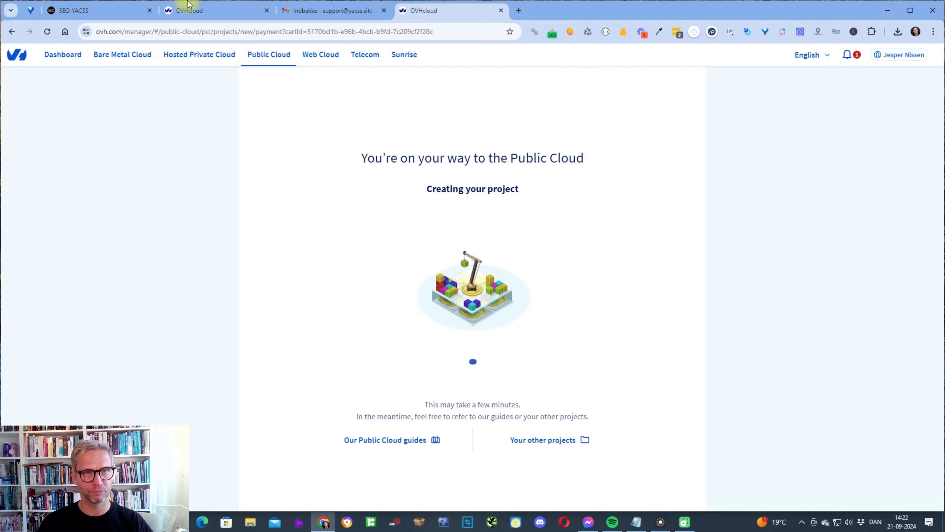
Step: Check the existing project's settings and deletion section in the other OVHcloud tab, and return to the new project
left_click(192, 11)
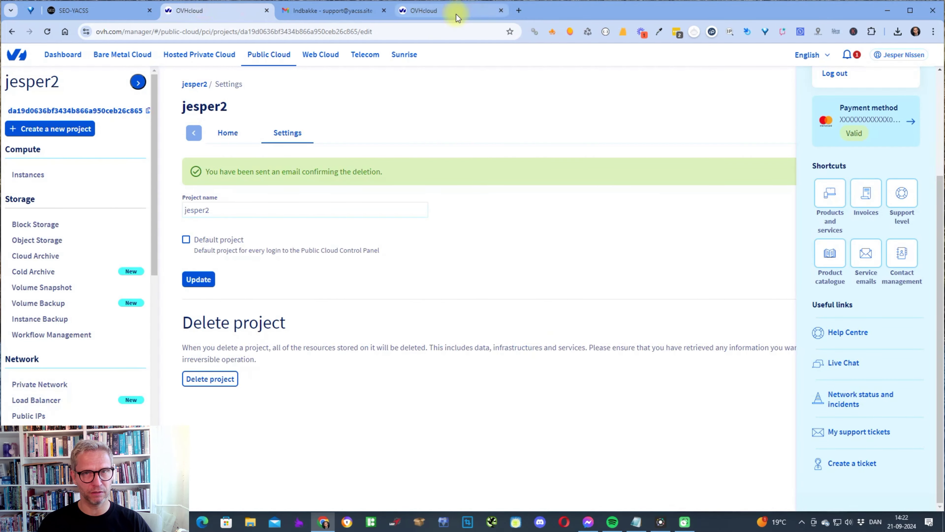
left_click(437, 13)
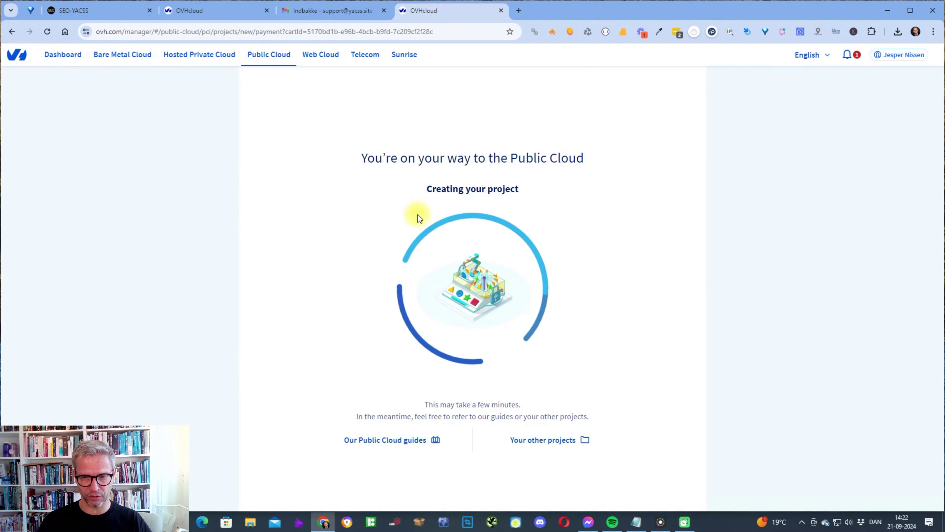
left_click(207, 19)
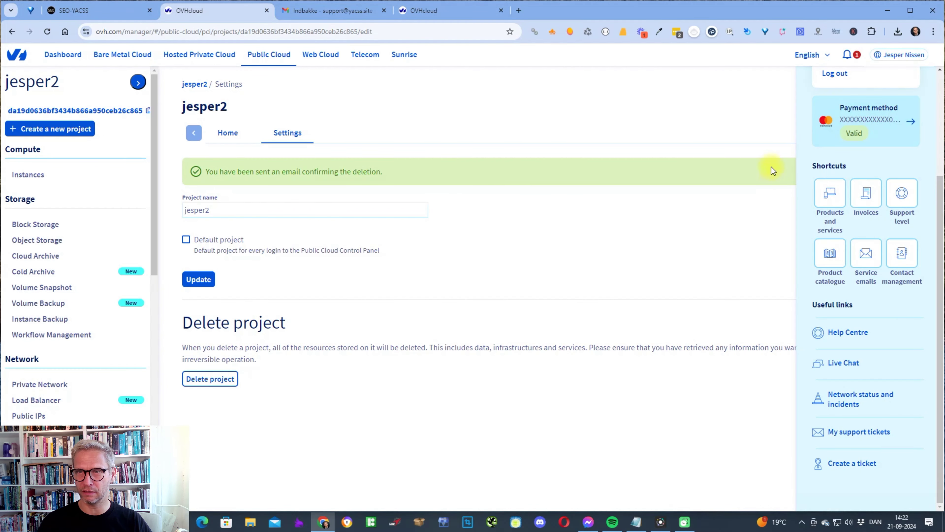
left_click(451, 13)
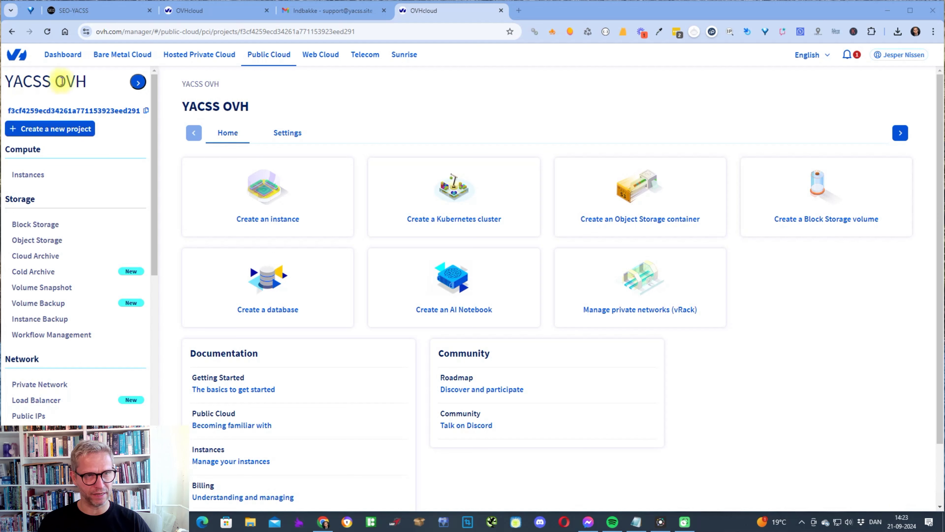
Step: Start creating an object container in the YACSS OVH project with the S3 API solution and continue to region selection
left_click(38, 242)
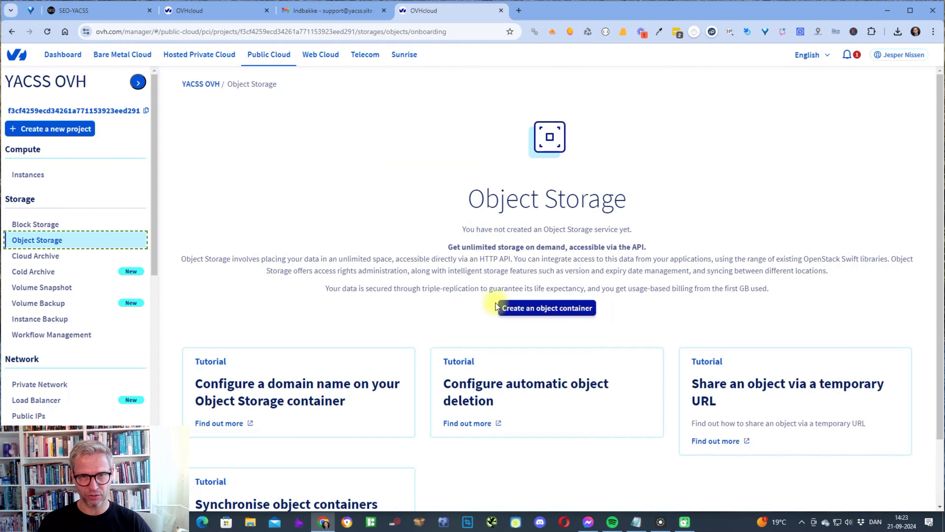
left_click(525, 312)
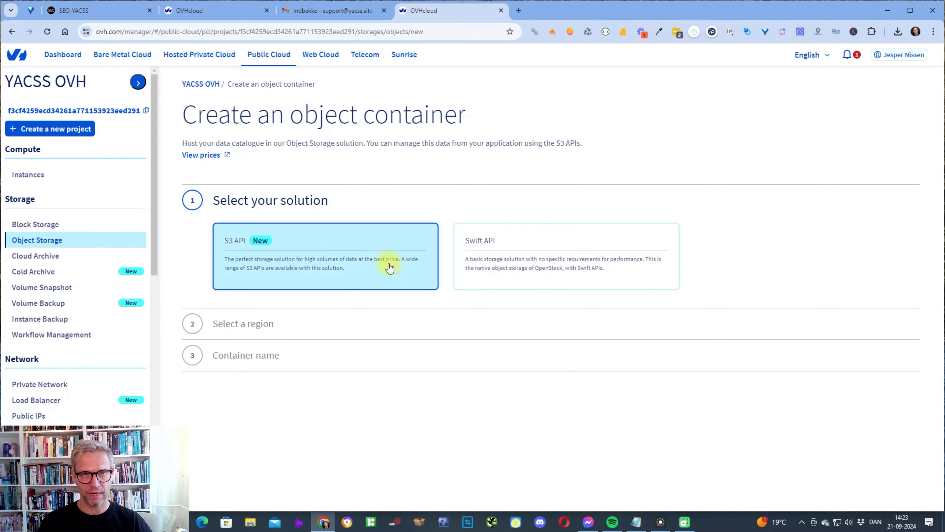
left_click(312, 249)
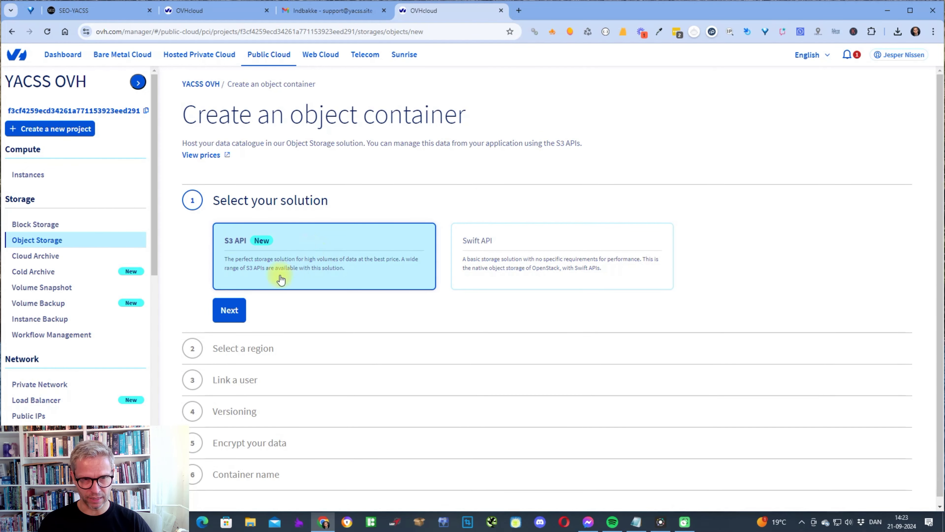
left_click(224, 316)
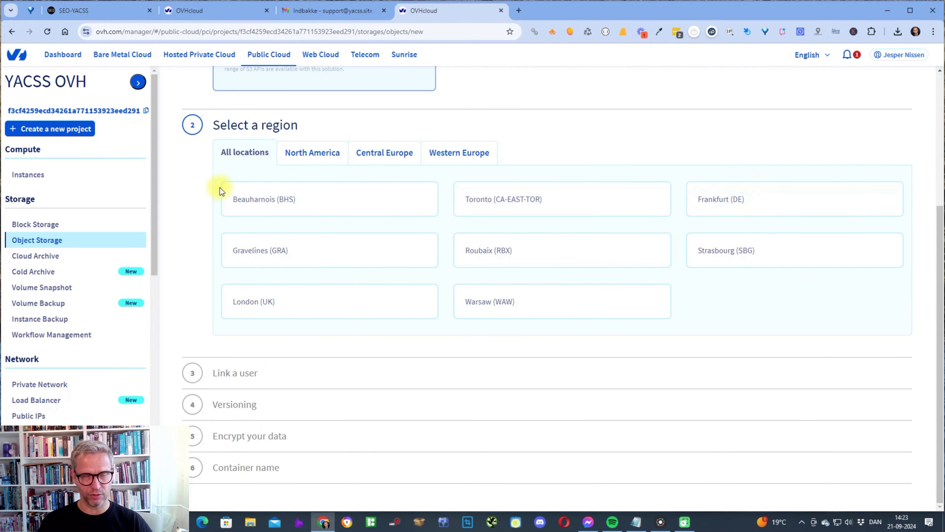
Step: Choose the Beauharnois (BHS) region for the container and continue to linking a user
left_click(369, 204)
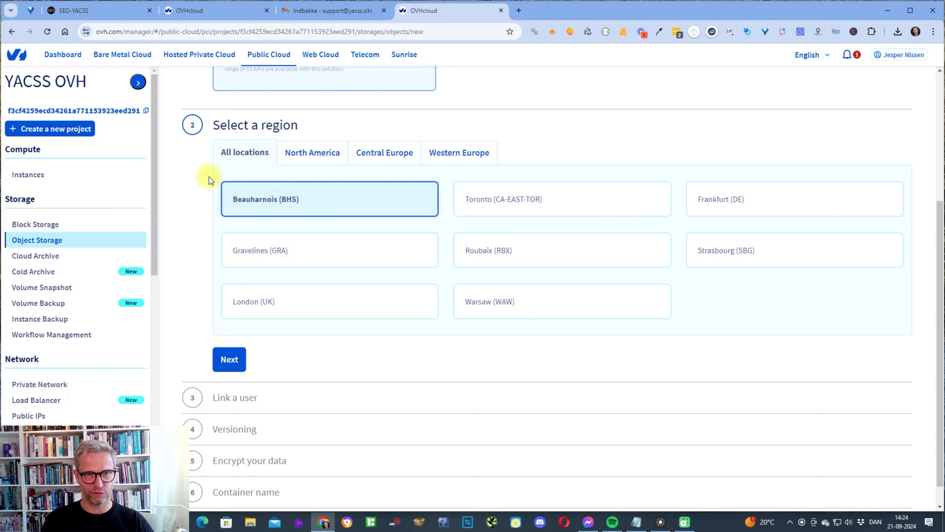
left_click(322, 250)
left_click(319, 205)
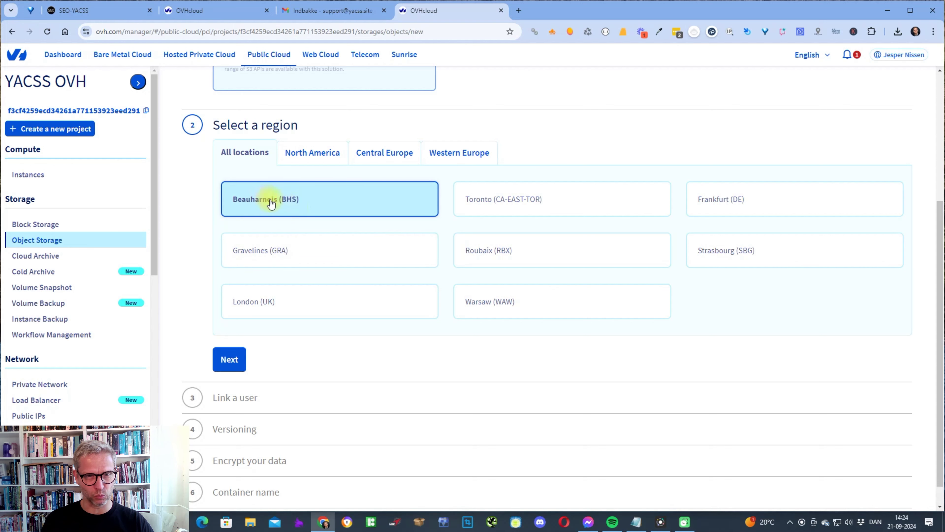
scroll(289, 203, "down", 1)
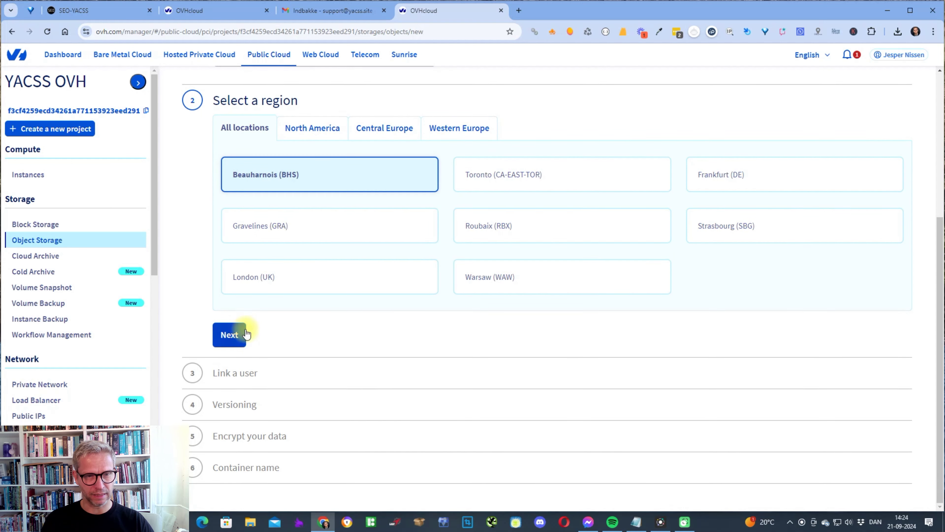
left_click(238, 331)
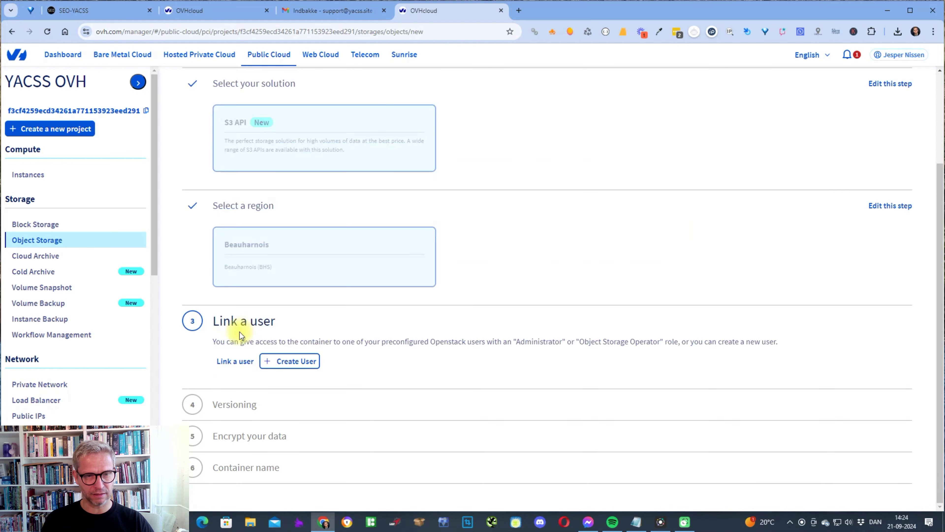
Step: Create a new S3 user for the container with the description "Yacss user"
left_click(295, 366)
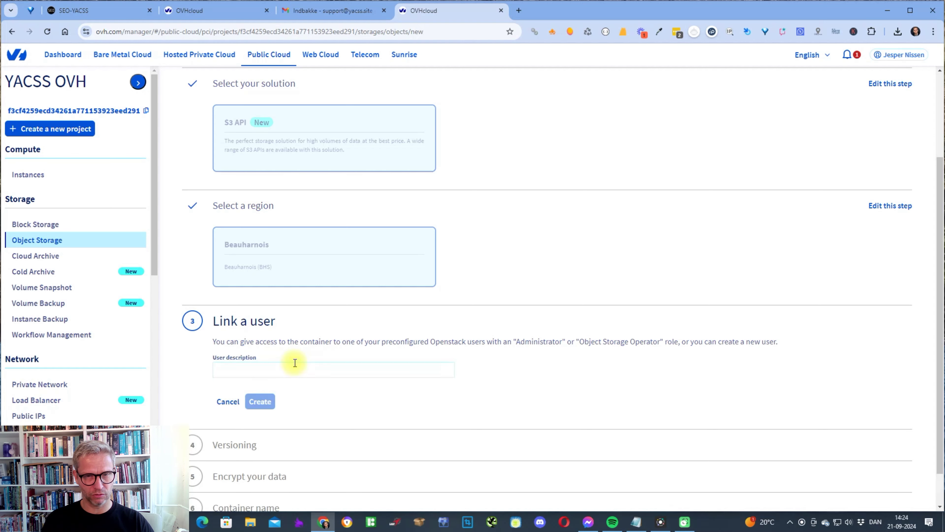
scroll(268, 321, "down", 1)
left_click(267, 327)
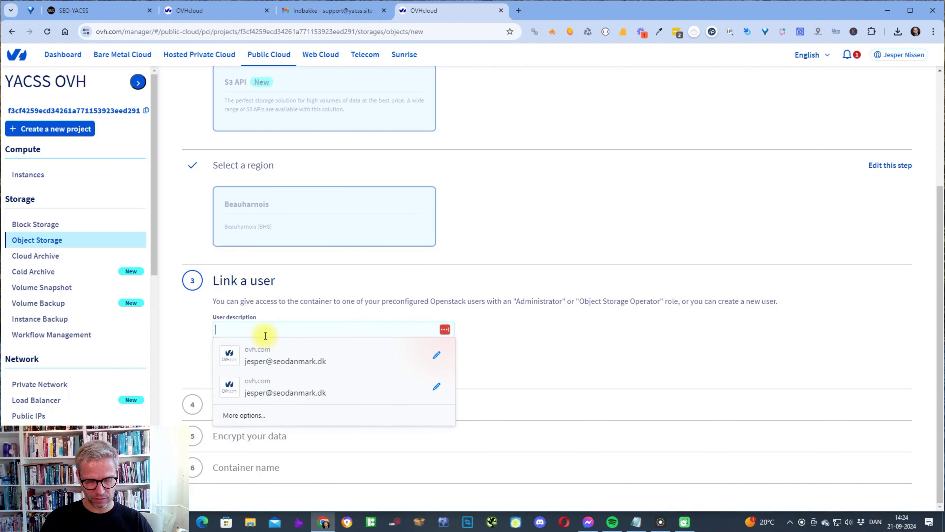
type("Yacss user")
left_click(261, 363)
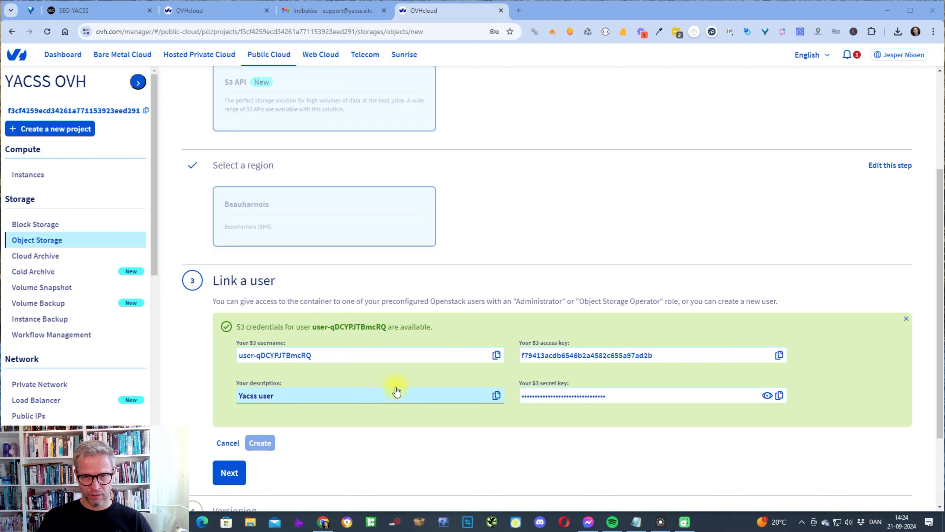
Step: Copy the user's S3 access key into the Notepad note and return to the container setup in Chrome
left_click(780, 358)
key("alt+Tab")
key("alt+Tab")
key("alt+Tab")
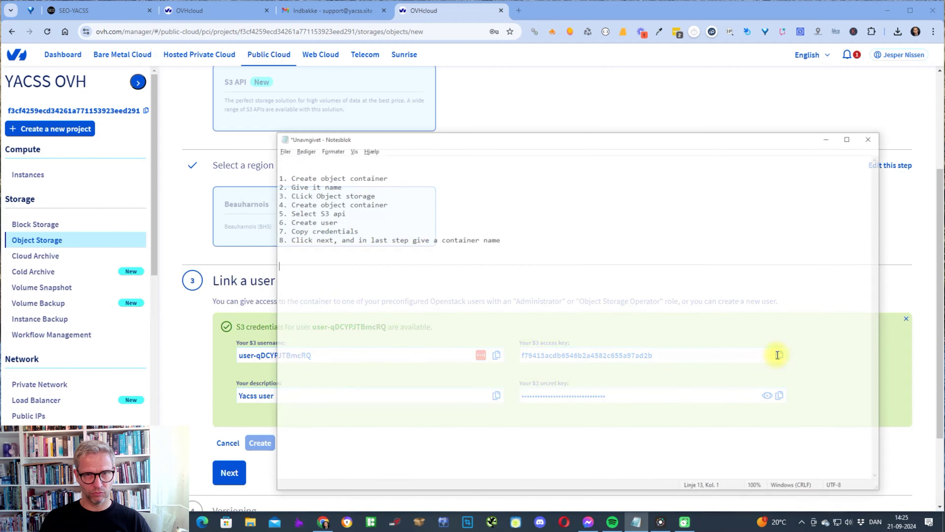
key("ctrl+v")
key("alt+Tab")
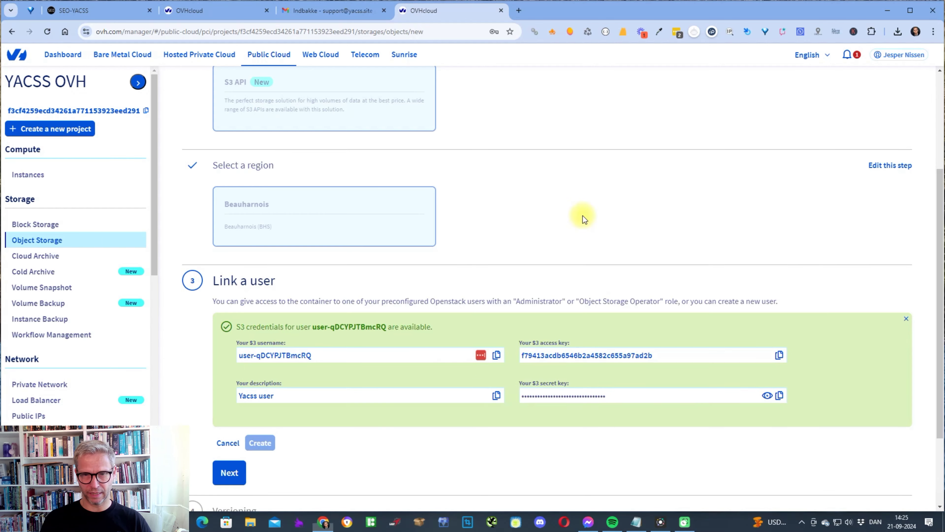
Step: Copy the user's S3 secret key into the Notepad note below the access key and return to Chrome
left_click(779, 396)
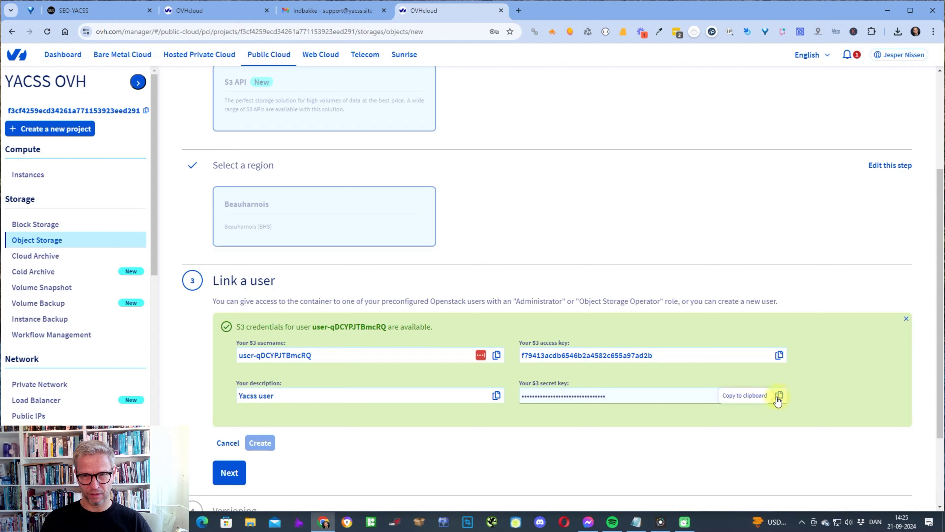
key("alt+Tab")
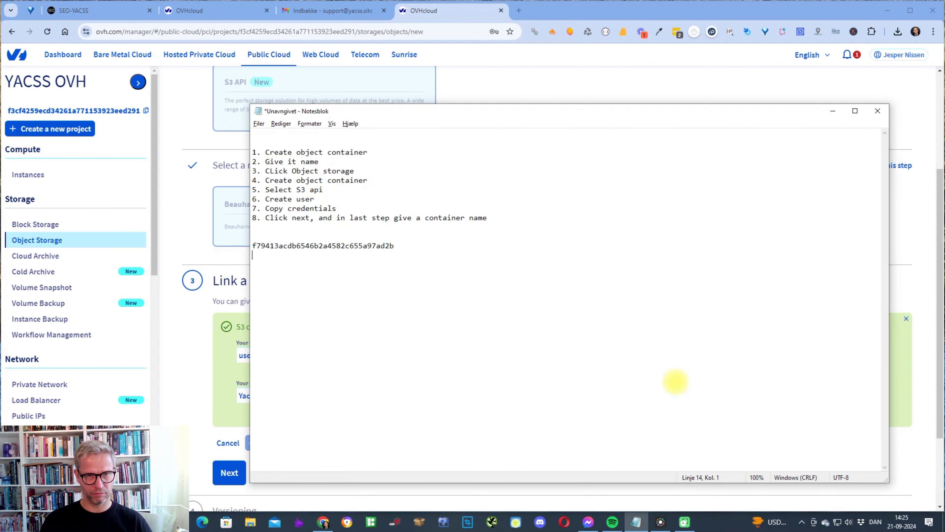
key("Return")
key("Return")
key("ctrl+v")
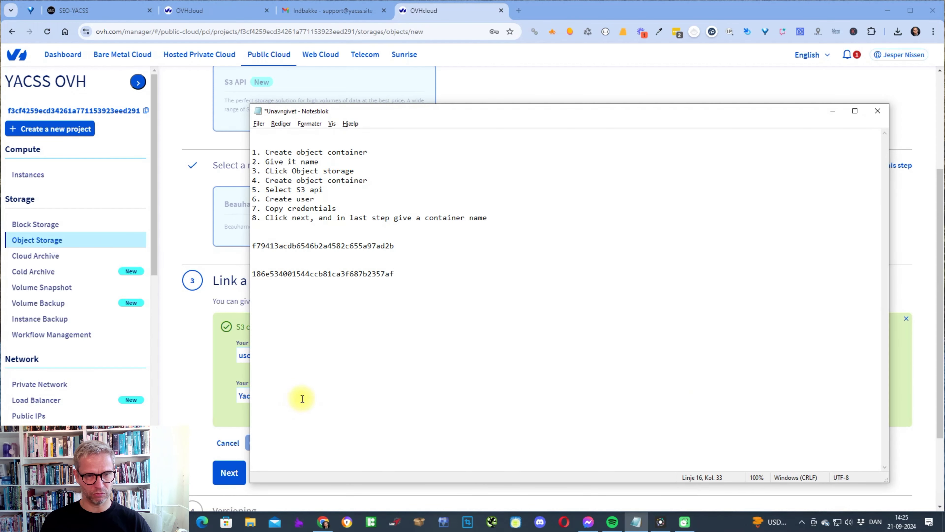
key("alt+Tab")
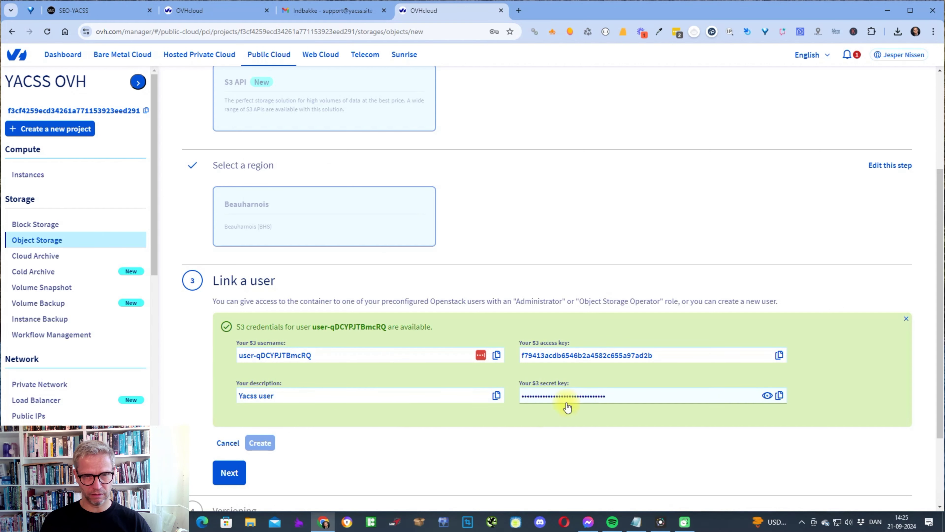
Step: Confirm the linked user, keep versioning disabled and No encryption, and continue to the container name
scroll(442, 399, "down", 3)
left_click(240, 371)
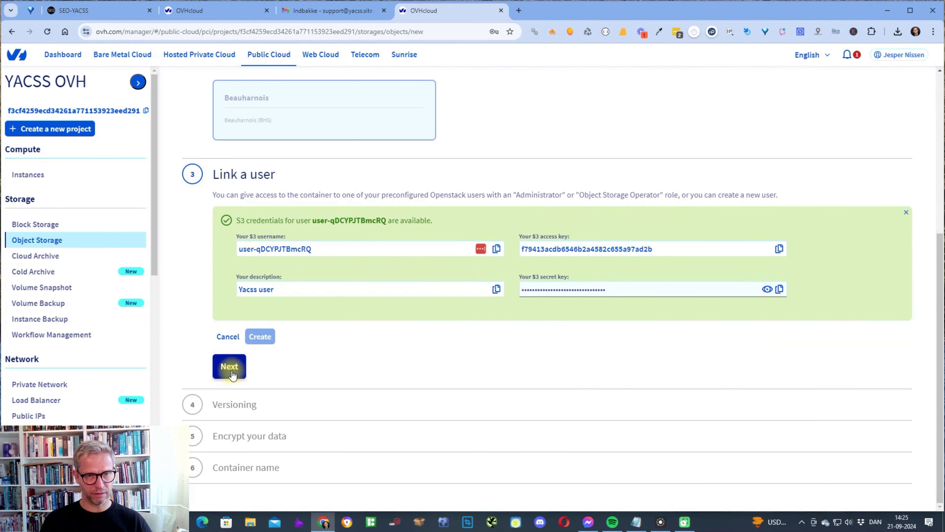
left_click(234, 398)
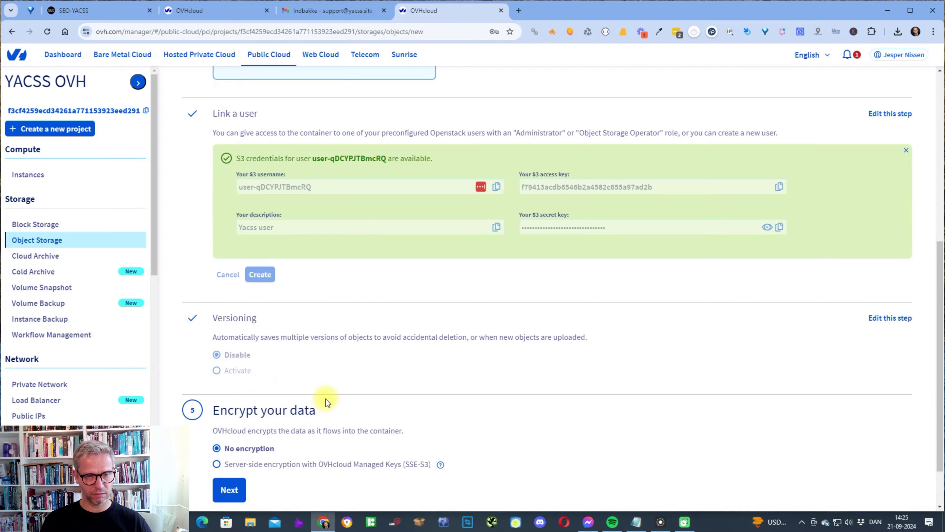
left_click(228, 477)
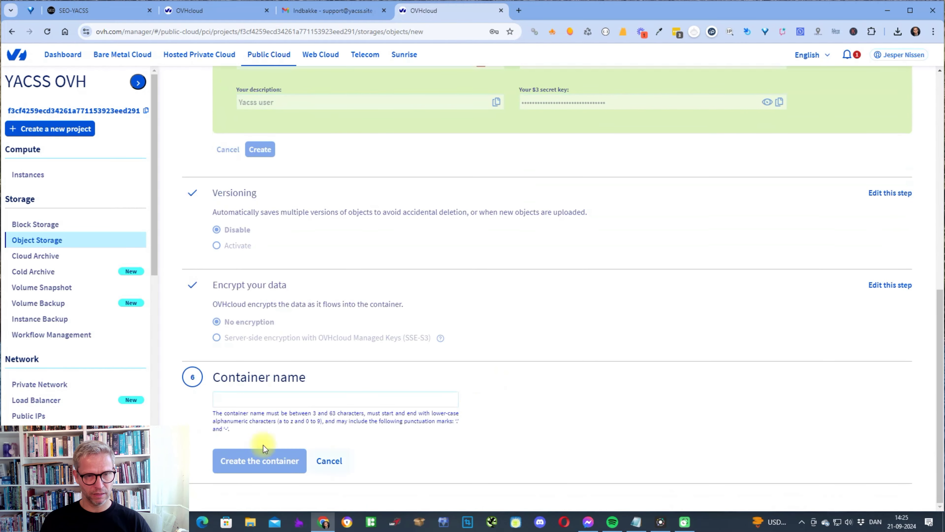
Step: Name the container superyacss, create it, and dismiss the browser's password update prompt
left_click(262, 404)
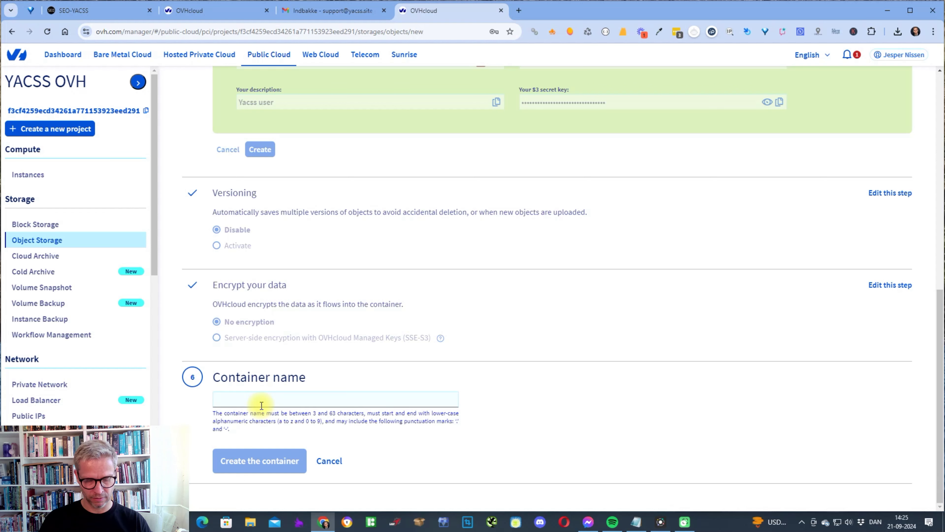
type("yacss")
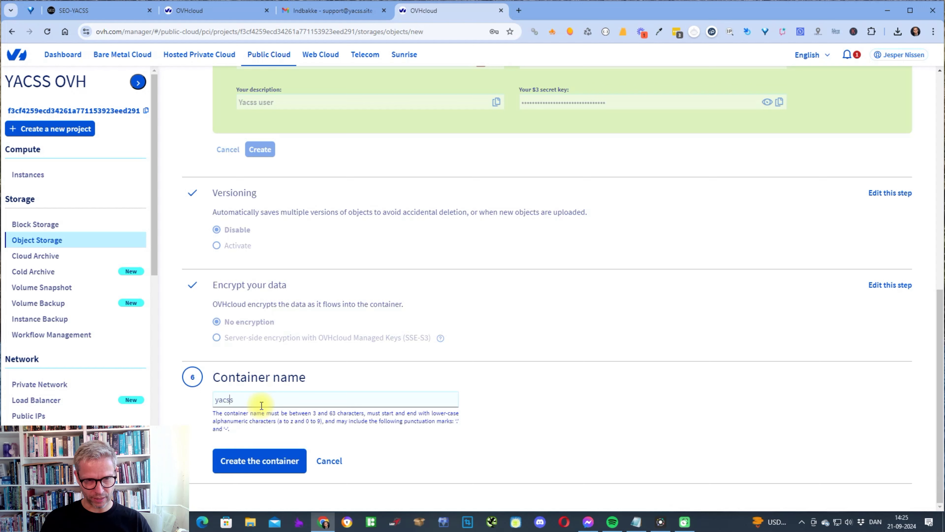
type("super")
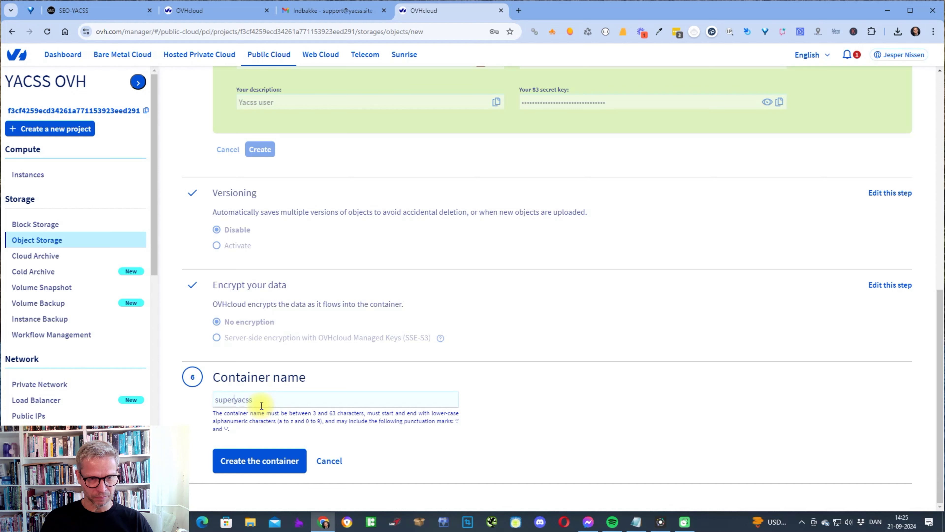
left_click(259, 455)
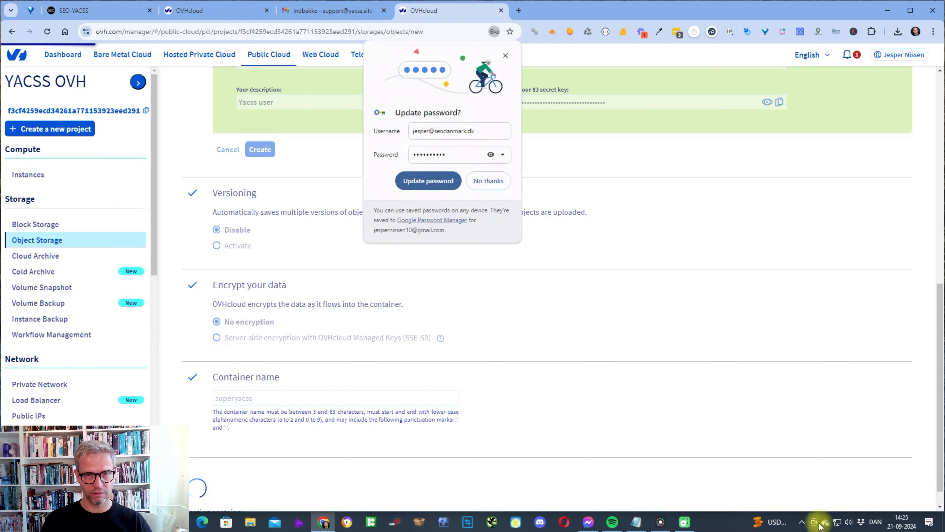
left_click(505, 55)
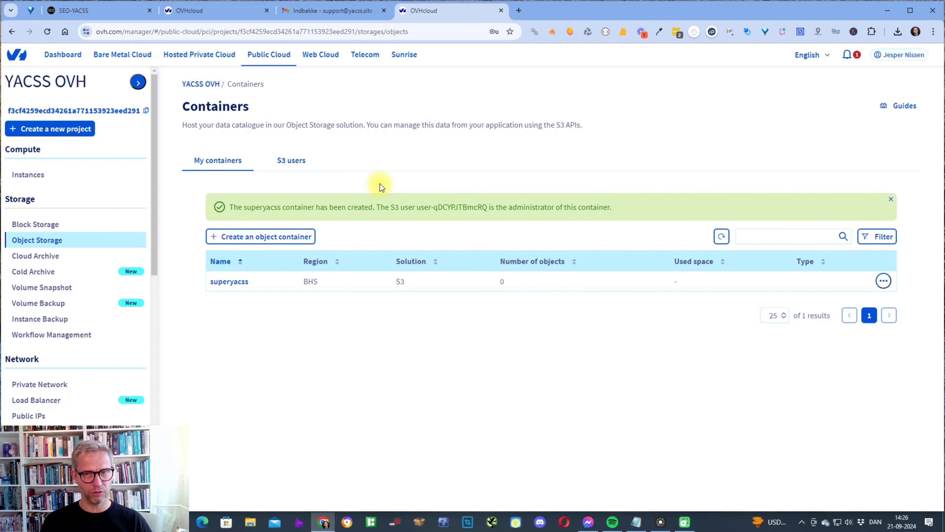
Step: Switch to SEO-YACSS in the other browser tab and expand the Ovh section of Clouds Connectivity
left_click(83, 10)
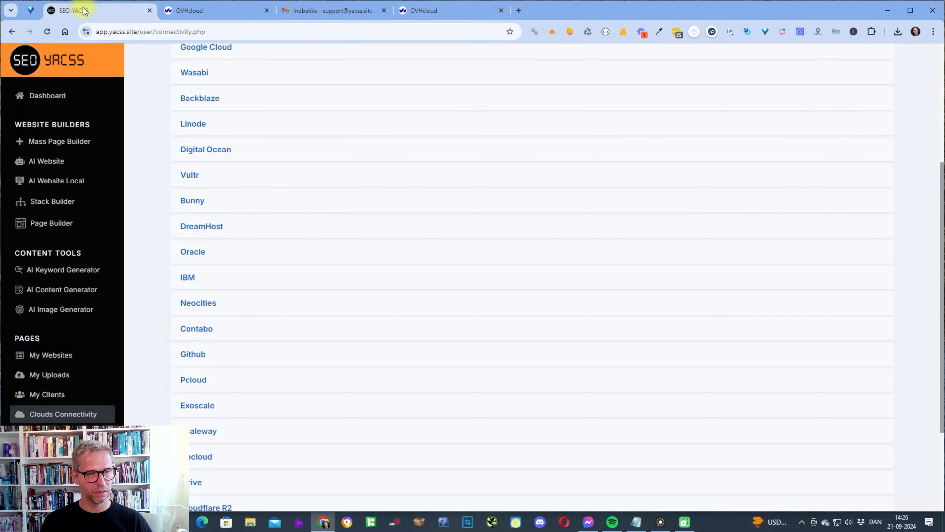
left_click(75, 414)
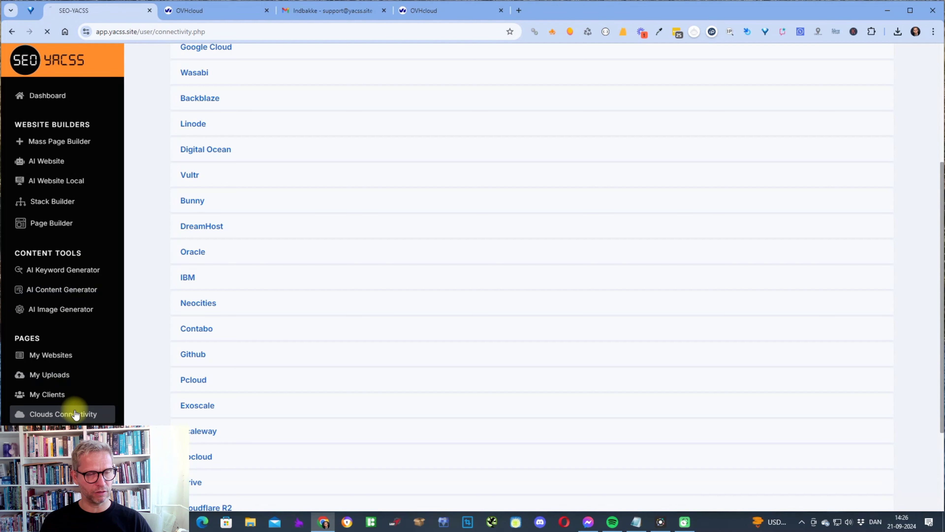
scroll(522, 320, "down", 7)
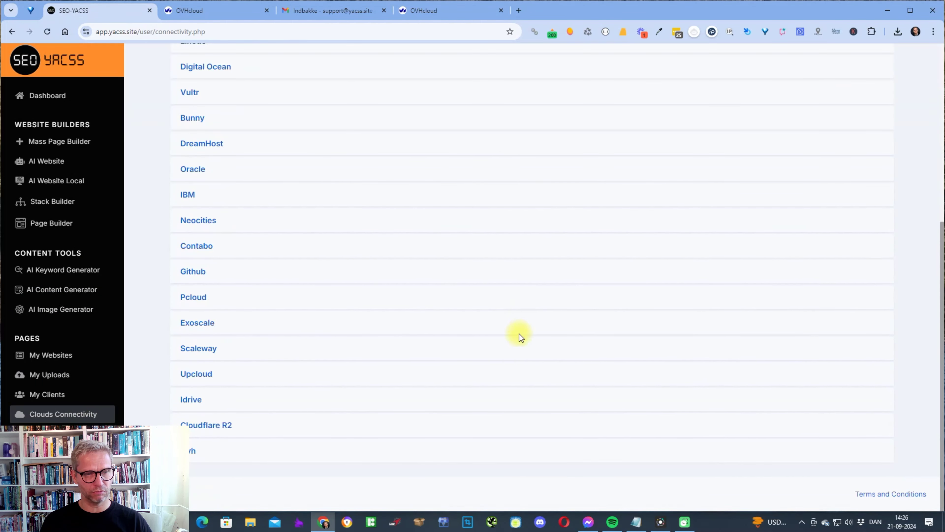
left_click(192, 450)
scroll(881, 432, "down", 2)
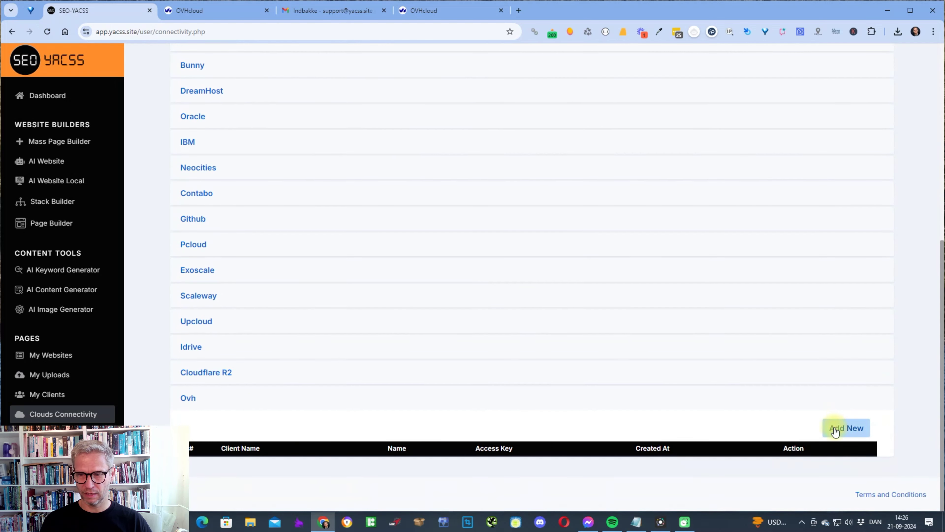
Step: Add a new Ovh account, select the client, and name the account "OVH cloud"
left_click(847, 429)
left_click(443, 223)
left_click(432, 252)
left_click(428, 257)
type("OVH cloud")
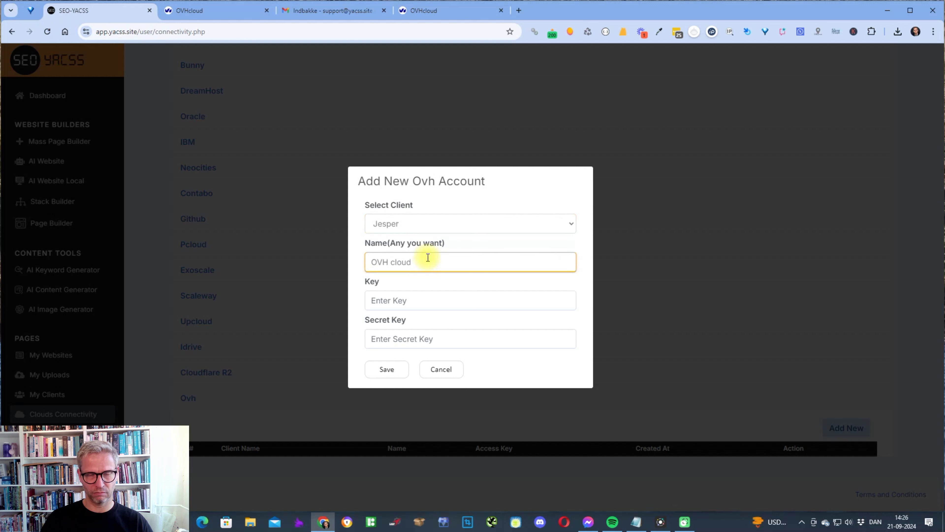
key("Tab")
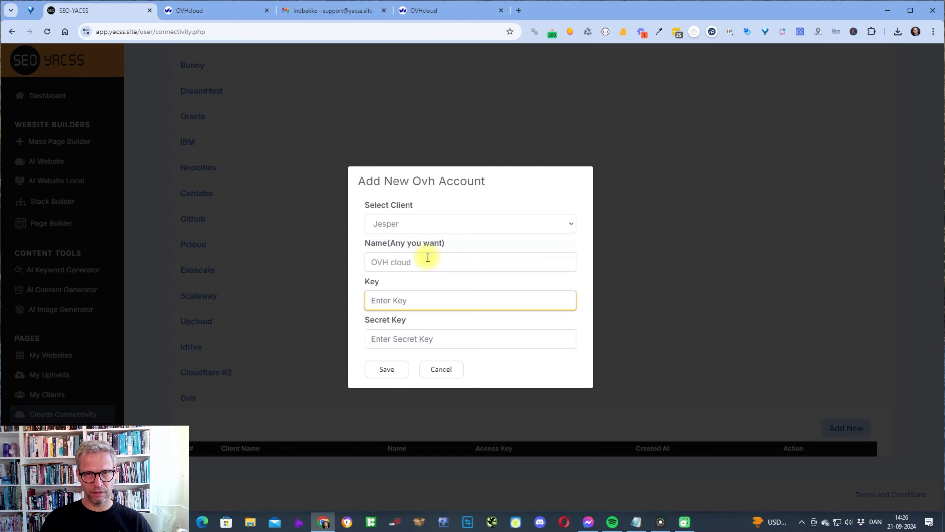
Step: Copy the S3 access key from the Notepad note into the new Ovh account's Key field
key("alt+Tab")
left_click_drag(396, 245, 243, 248)
key("ctrl+c")
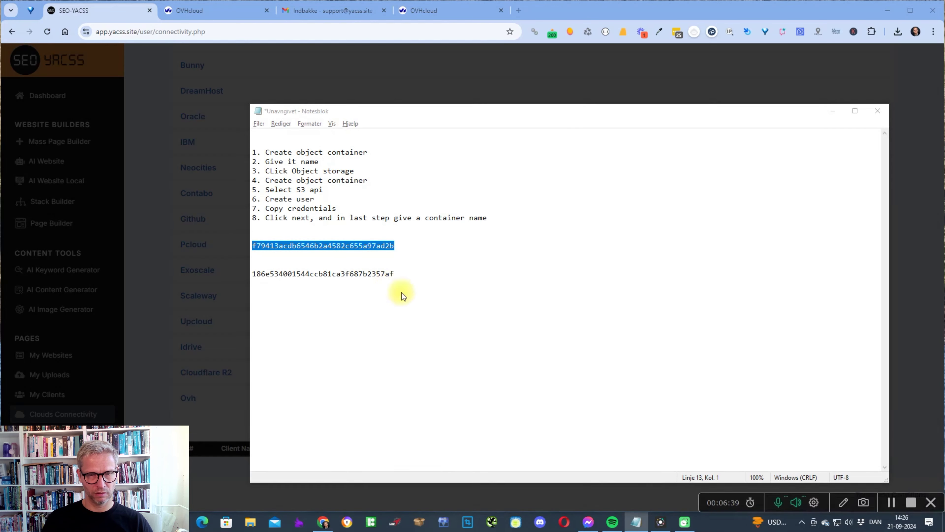
key("alt+Tab")
key("ctrl+v")
Step: Copy the S3 secret key from the Notepad note into the Secret Key field and save the Ovh account
key("alt+Tab")
left_click_drag(395, 273, 237, 277)
key("ctrl+c")
key("alt+Tab")
left_click(460, 339)
key("ctrl+v")
left_click(387, 370)
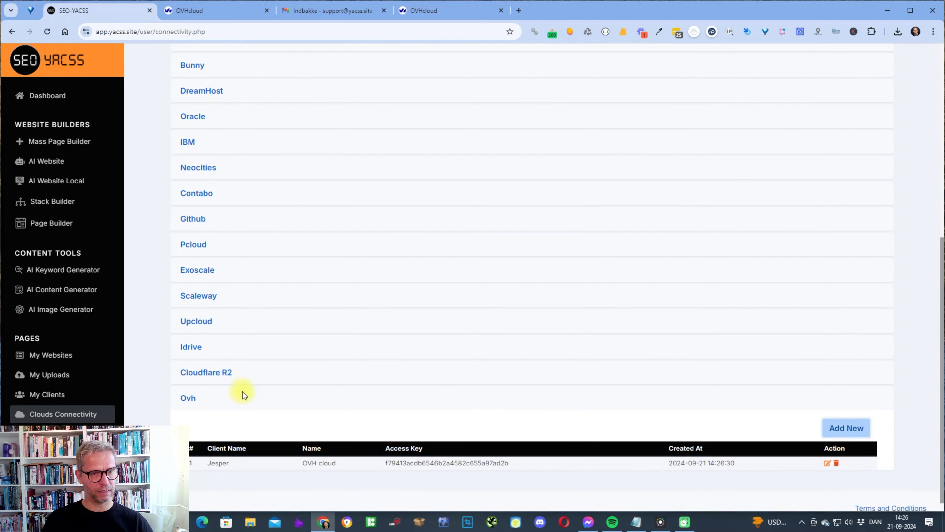
Step: Start a 7 Content stack in the Mass Page Builder and name it "ovh test"
left_click(85, 357)
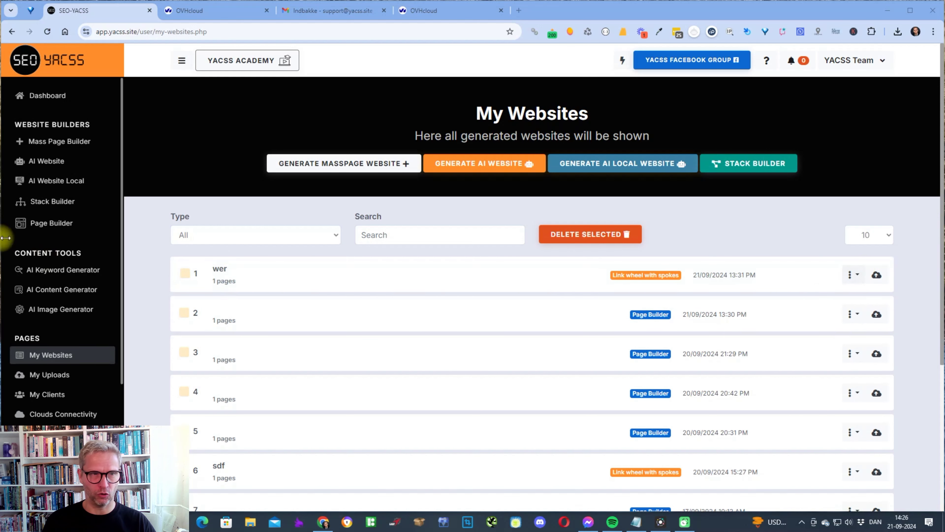
left_click(65, 140)
left_click(234, 179)
left_click(429, 257)
type("ovh test")
Step: Set the header's meta title to "ovh test", generate the website, and acknowledge the completion message
left_click(213, 201)
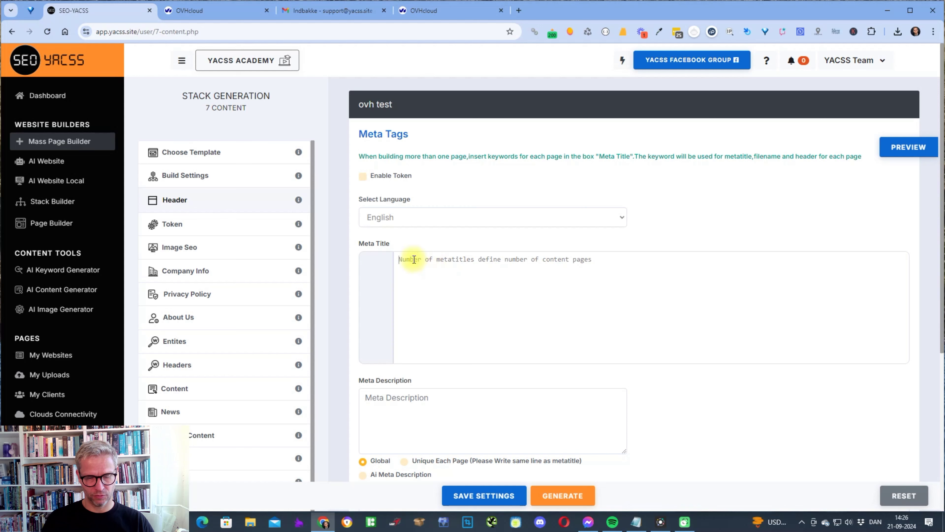
type("p")
type("vh test")
left_click(564, 496)
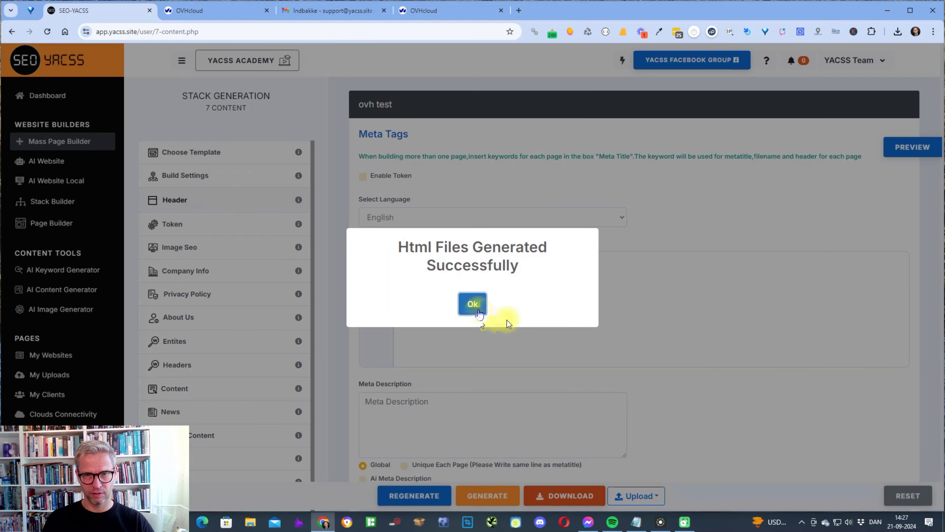
left_click(476, 306)
Step: Start uploading the generated website to Ovh and select the OVH cloud account
left_click(652, 504)
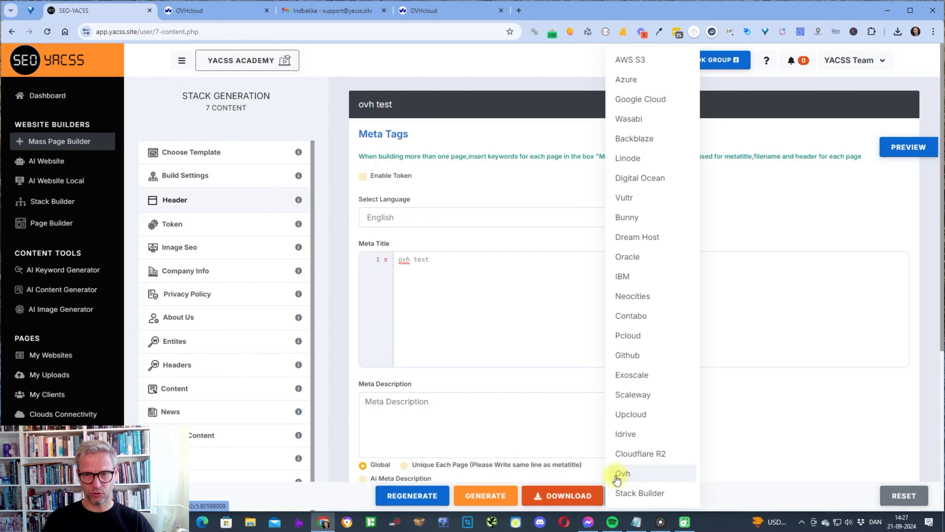
left_click(637, 474)
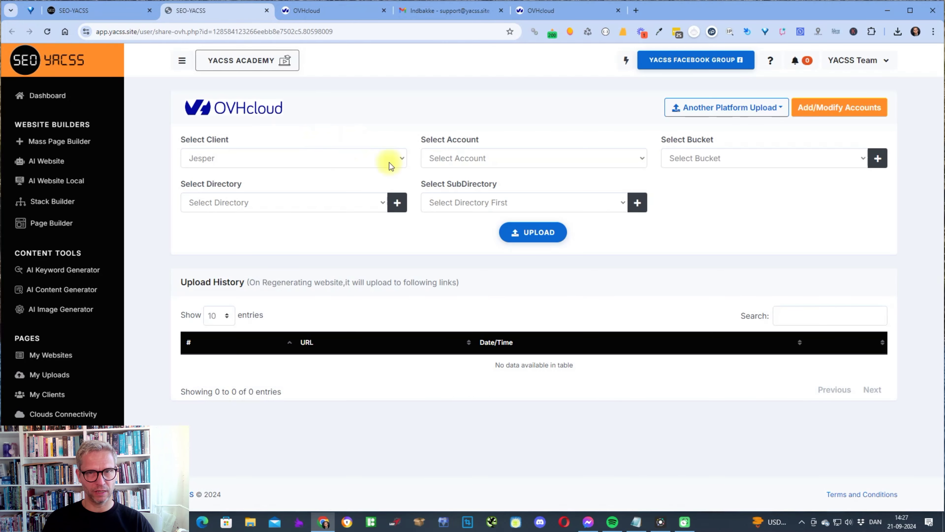
left_click(447, 158)
left_click(458, 191)
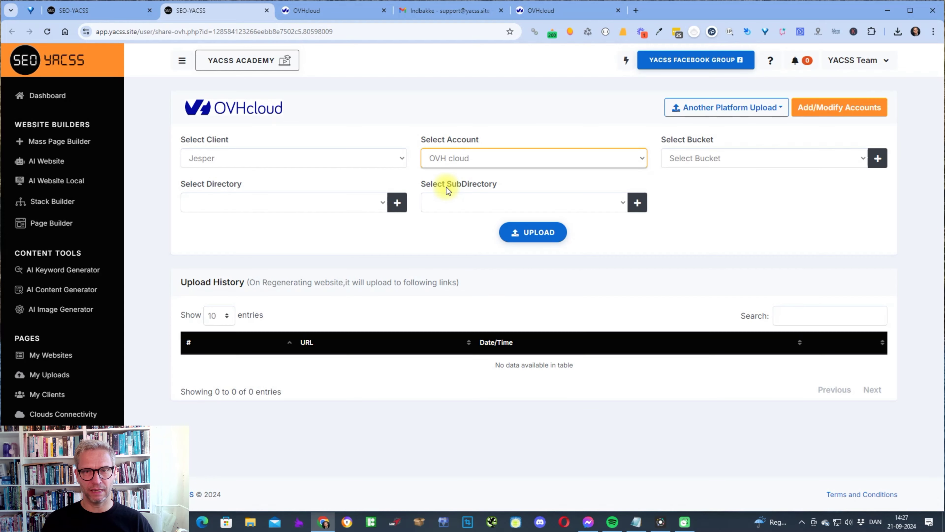
Step: Upload the website to the superyacss (bhs) bucket, inside a new directory named "test1"
left_click(735, 154)
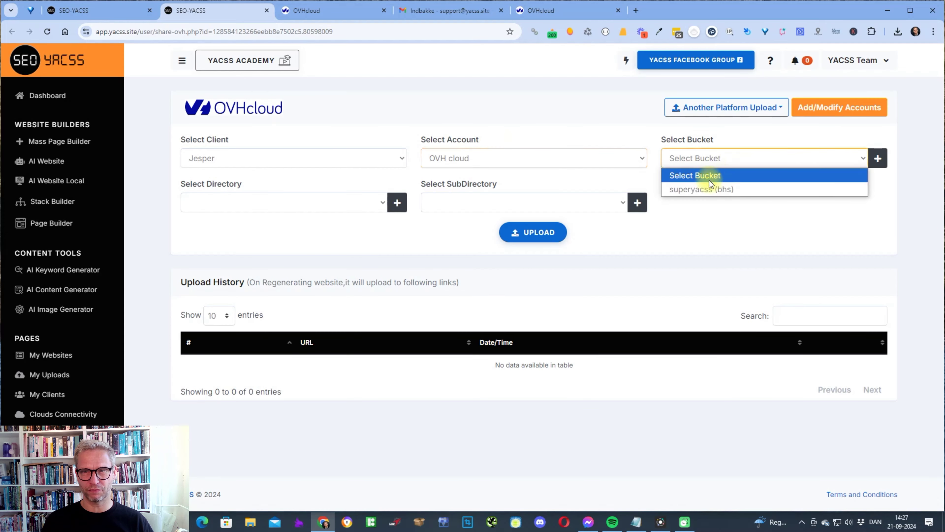
left_click(712, 188)
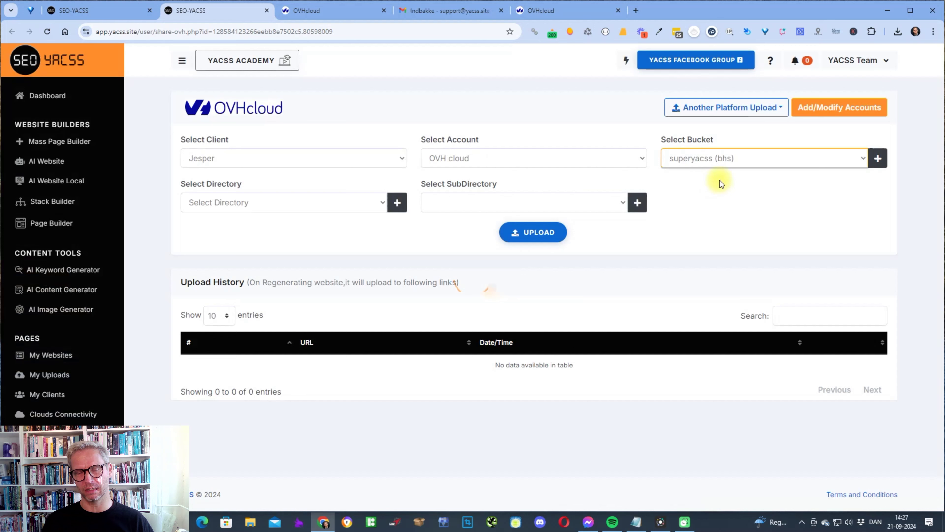
left_click(253, 202)
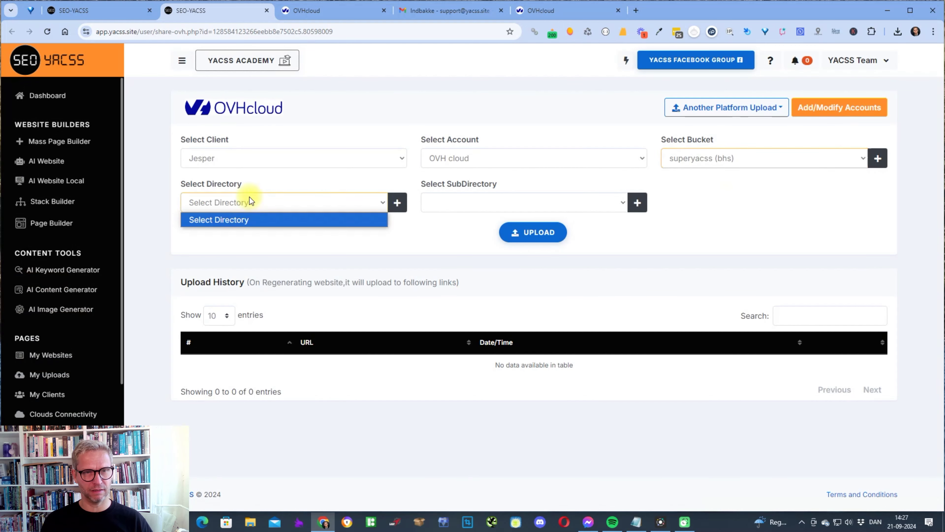
left_click(397, 202)
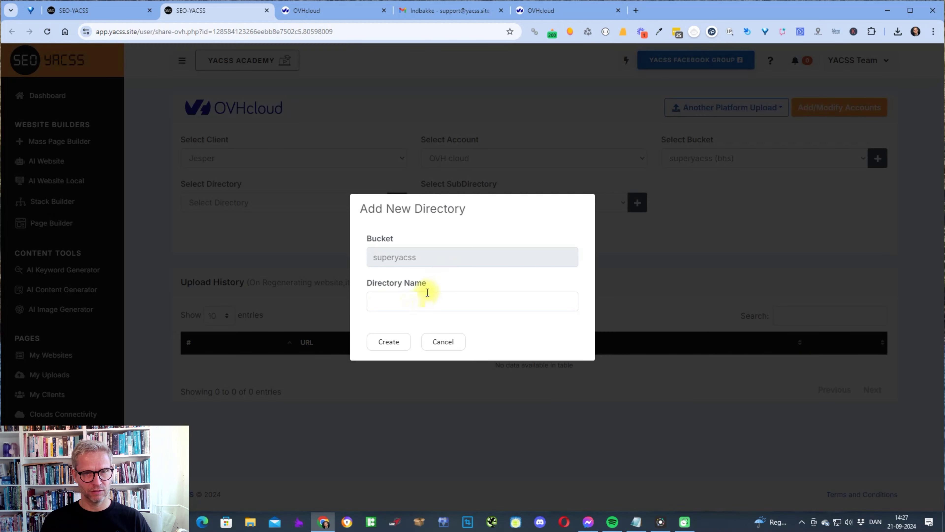
left_click(424, 298)
type("test1")
left_click(389, 347)
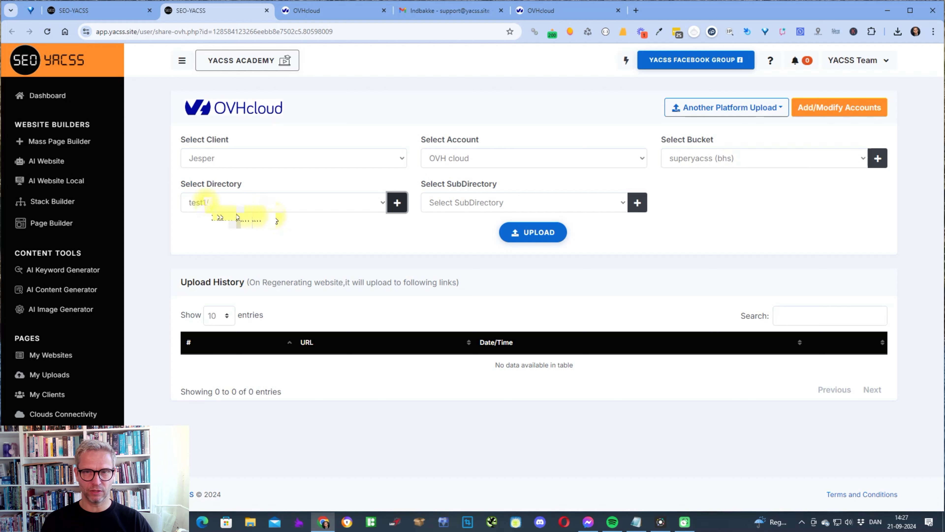
left_click(539, 232)
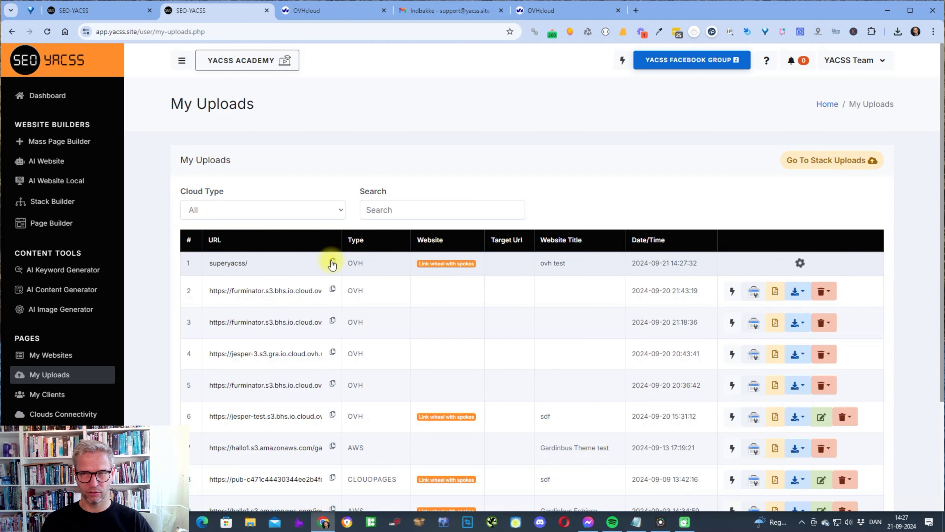
Step: Copy the URL of the newest OVH upload, titled "ovh test", and open it in a new browser tab
left_click(332, 263)
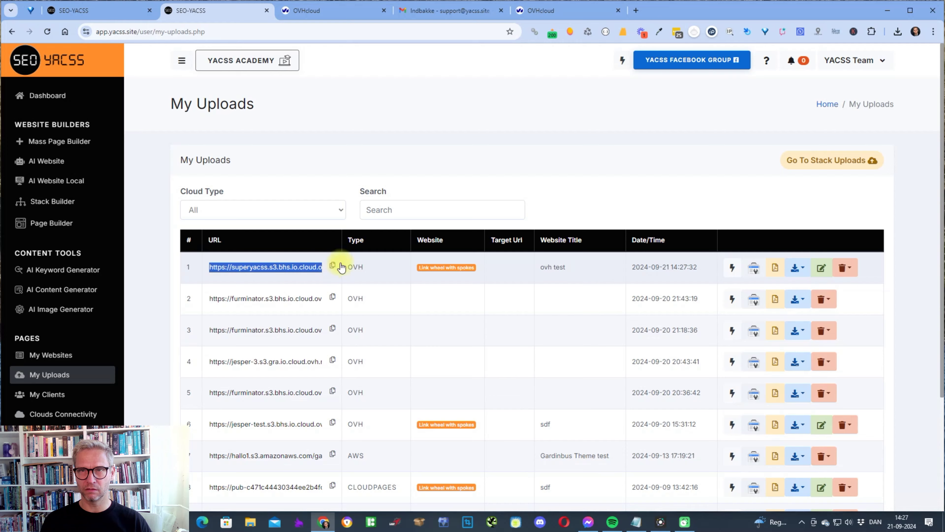
left_click(638, 10)
key("ctrl+v")
key("Return")
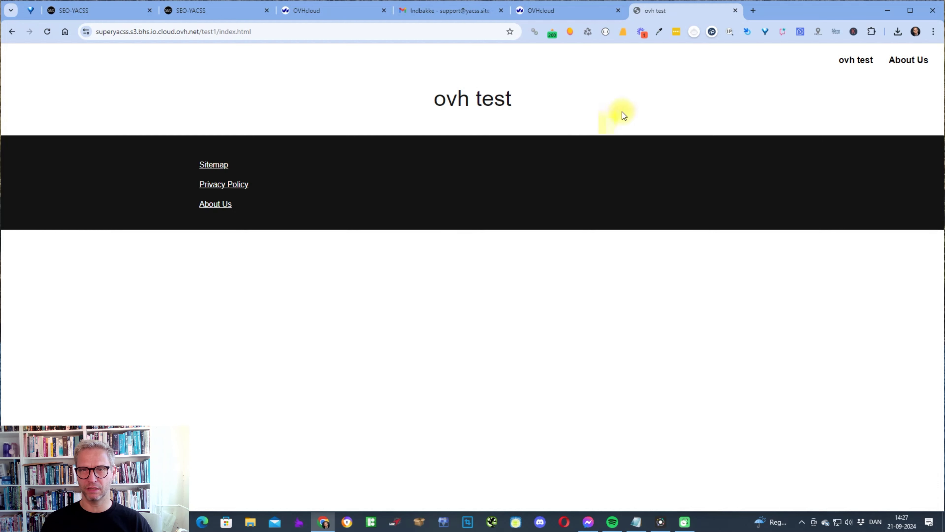
Step: Check the Domain Authority and Page Authority for the page's exact URL with the Mangools SEO extension, and close it
left_click(570, 32)
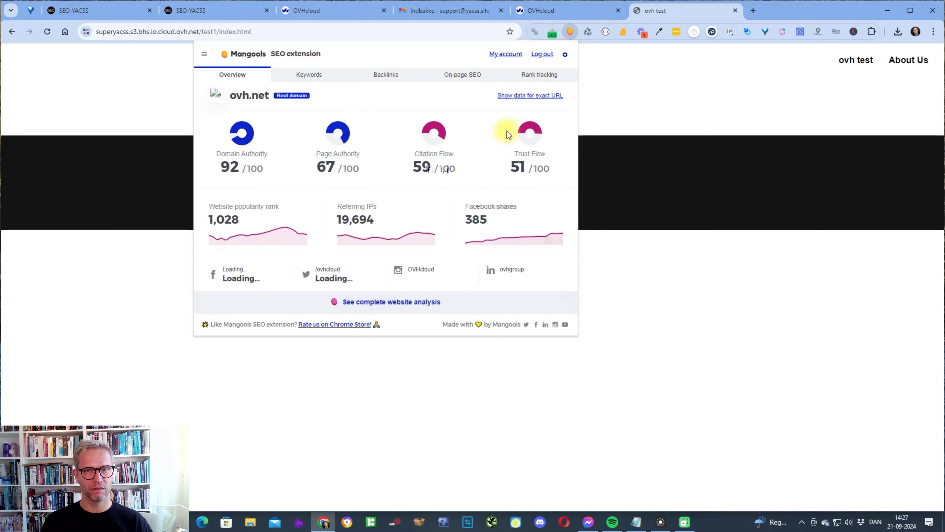
left_click(545, 99)
double_click(234, 168)
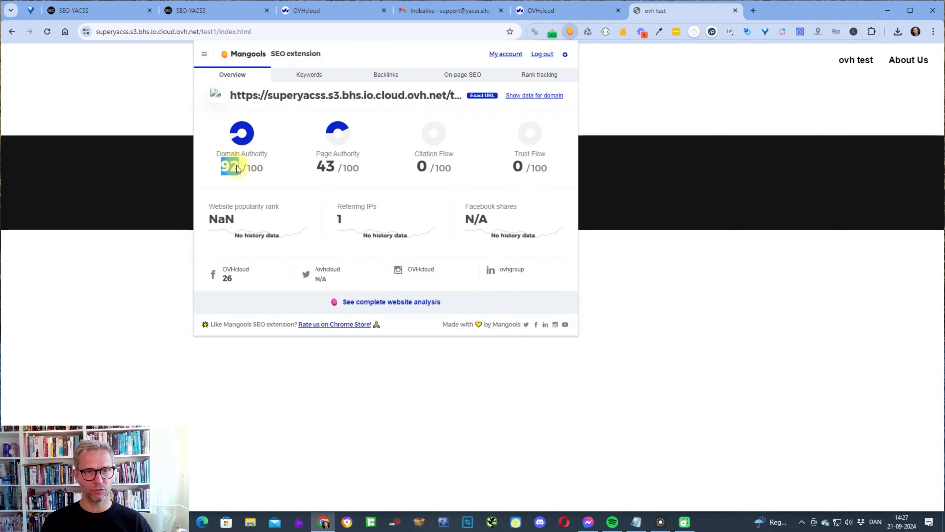
left_click_drag(306, 164, 335, 169)
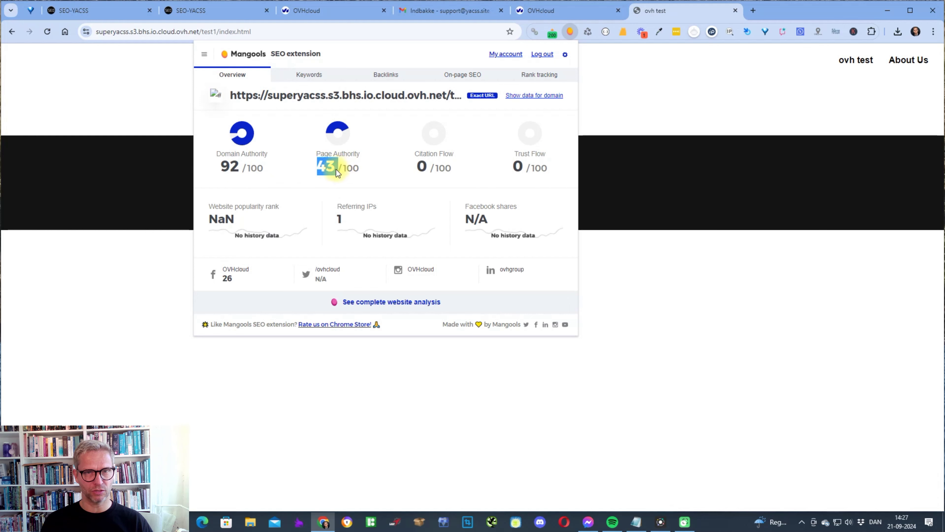
left_click(686, 108)
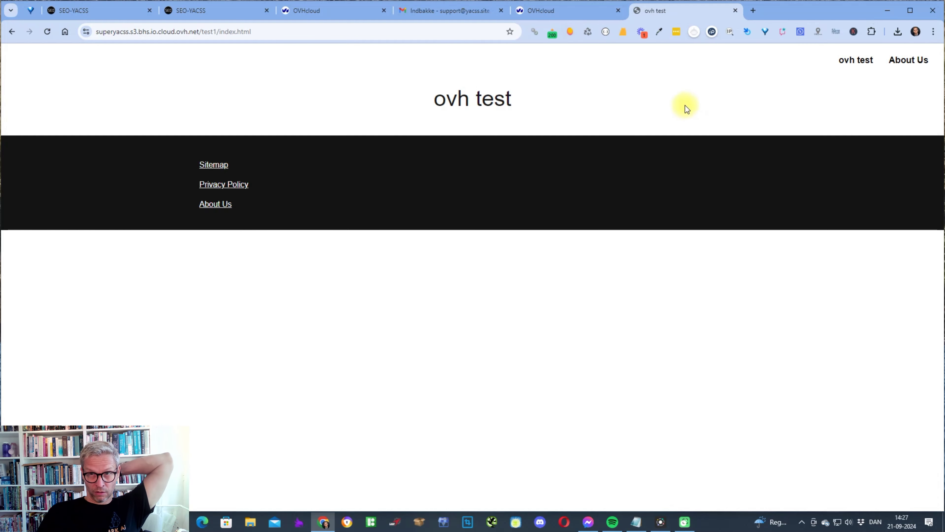